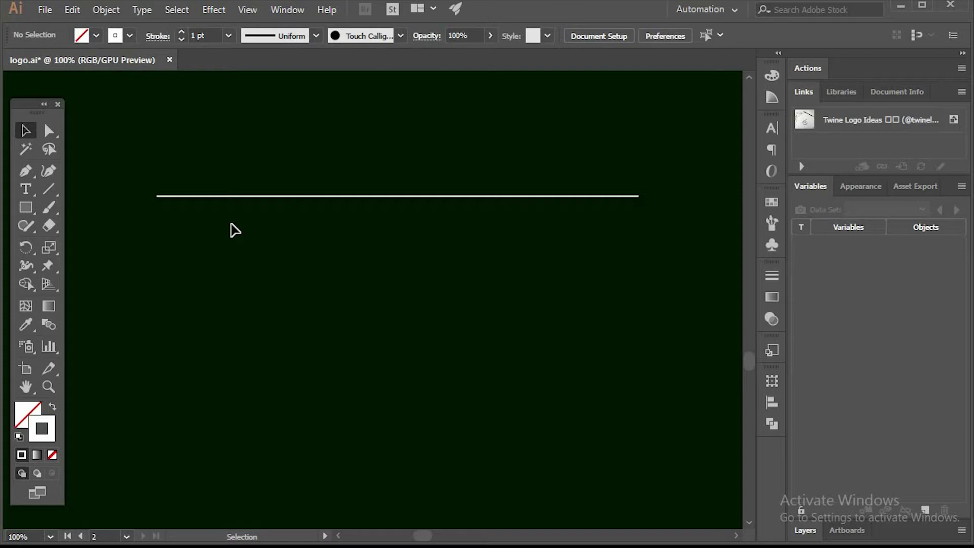
Duplicate the horizontal line straight down to place a parallel copy about 29 px below it
left_click(270, 196)
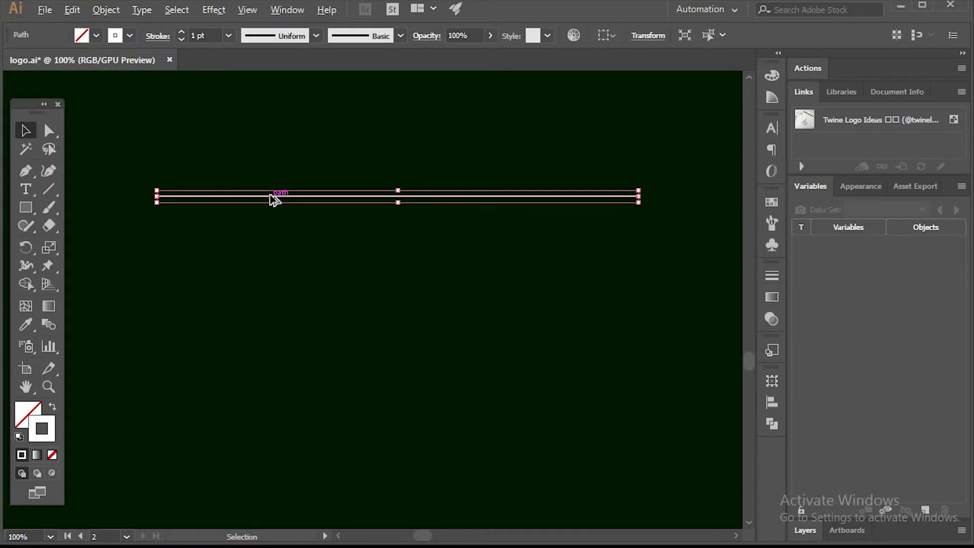
left_click_drag(270, 195, 279, 237)
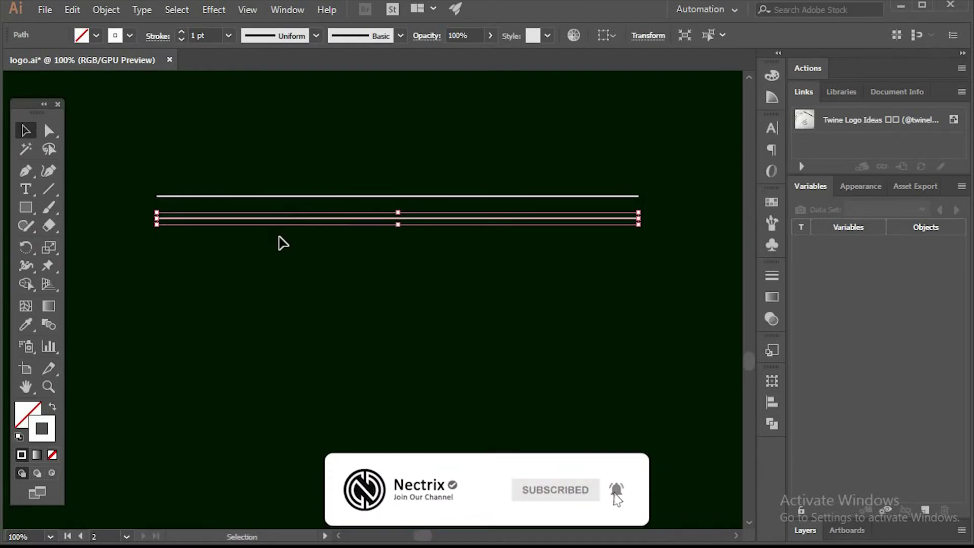
left_click(287, 251)
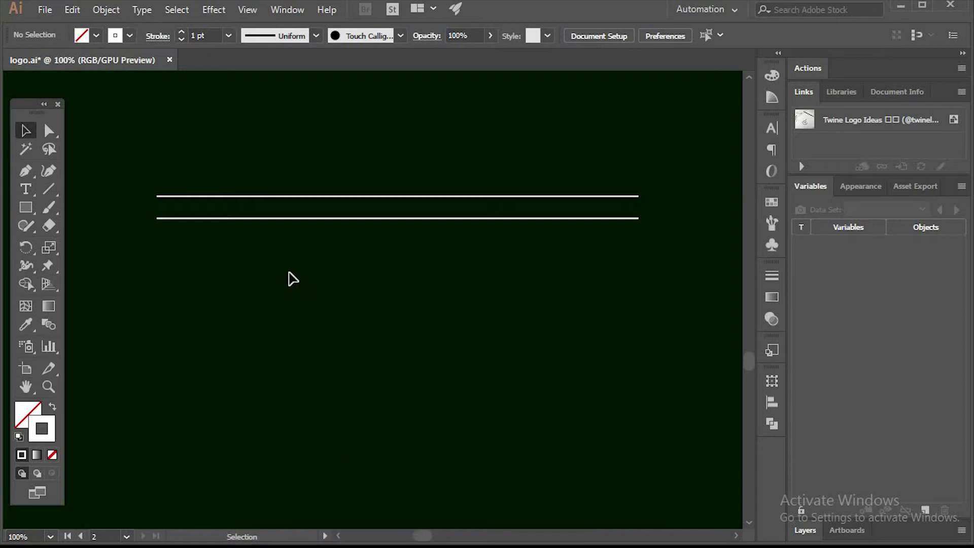
Select both horizontal lines and group them
left_click_drag(288, 272, 367, 172)
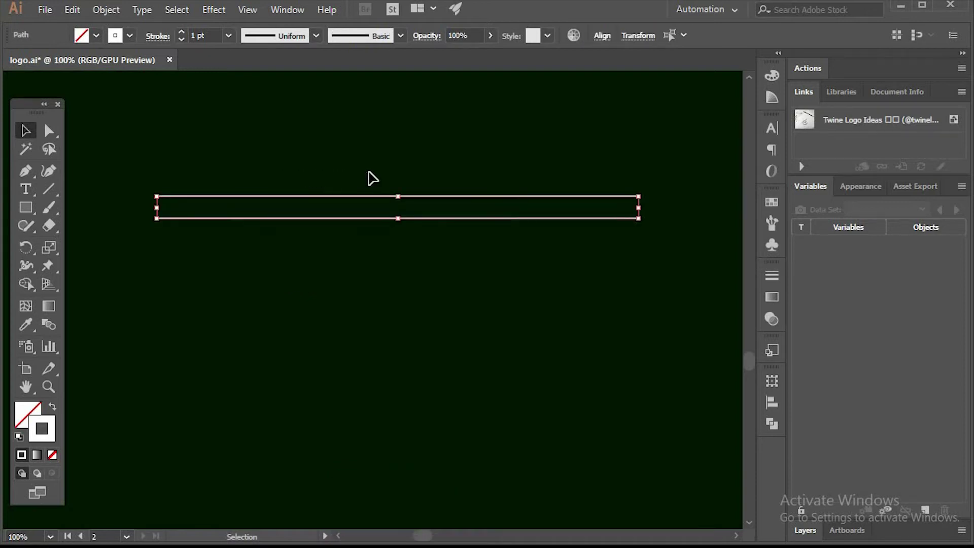
key("a")
key("v")
left_click(343, 346)
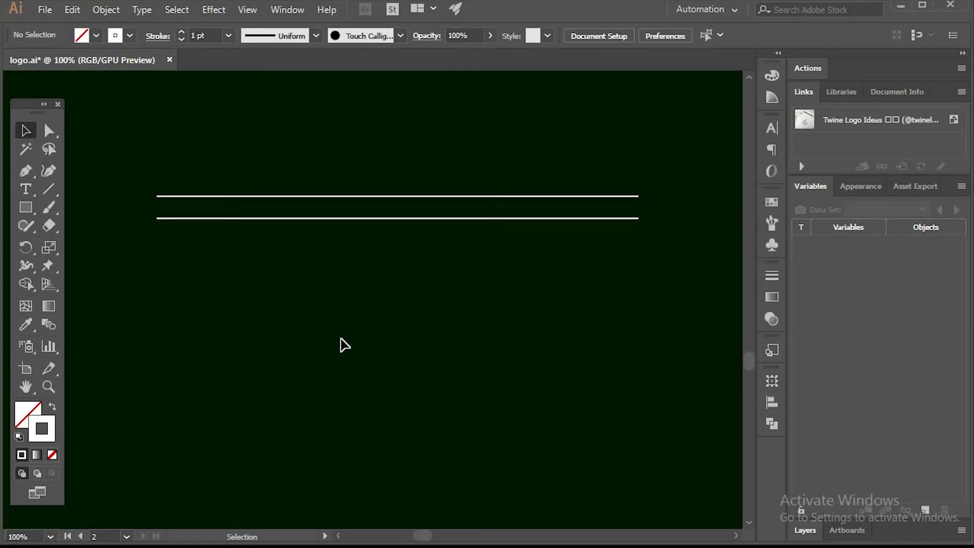
left_click(386, 219)
left_click(424, 257)
Duplicate the line pair downward four times at 29 px intervals, overlapping the previous line each time, to build six evenly spaced lines
left_click(439, 219)
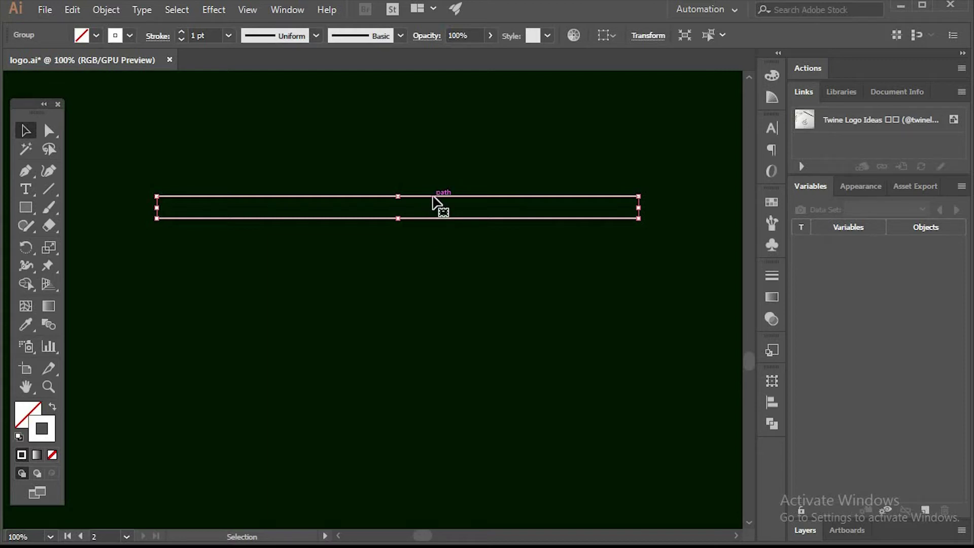
left_click_drag(434, 198, 439, 226)
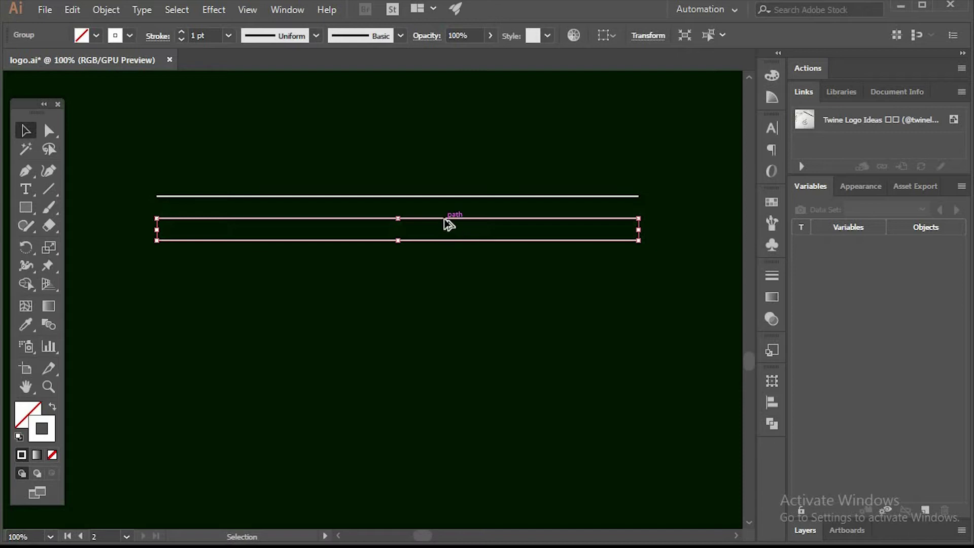
left_click_drag(449, 225, 451, 249)
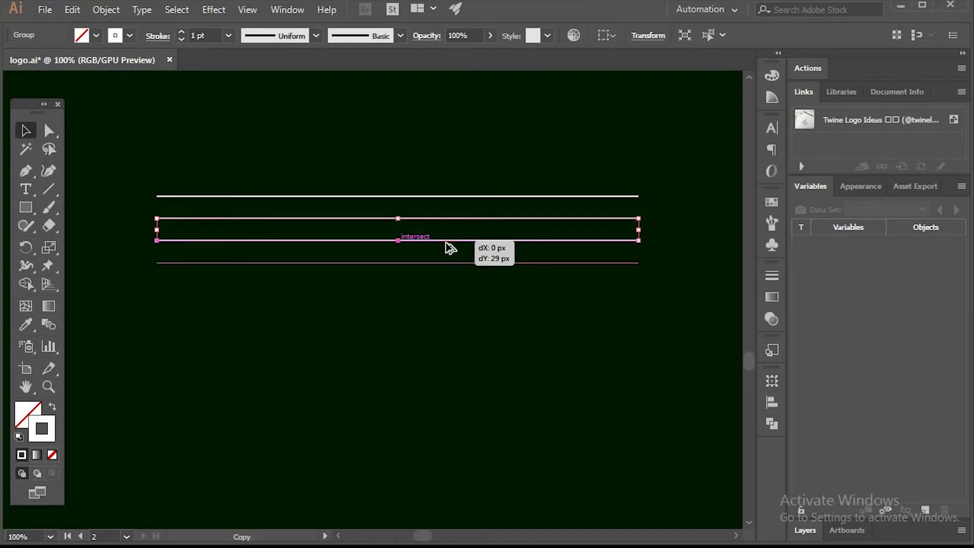
left_click_drag(451, 248, 429, 301)
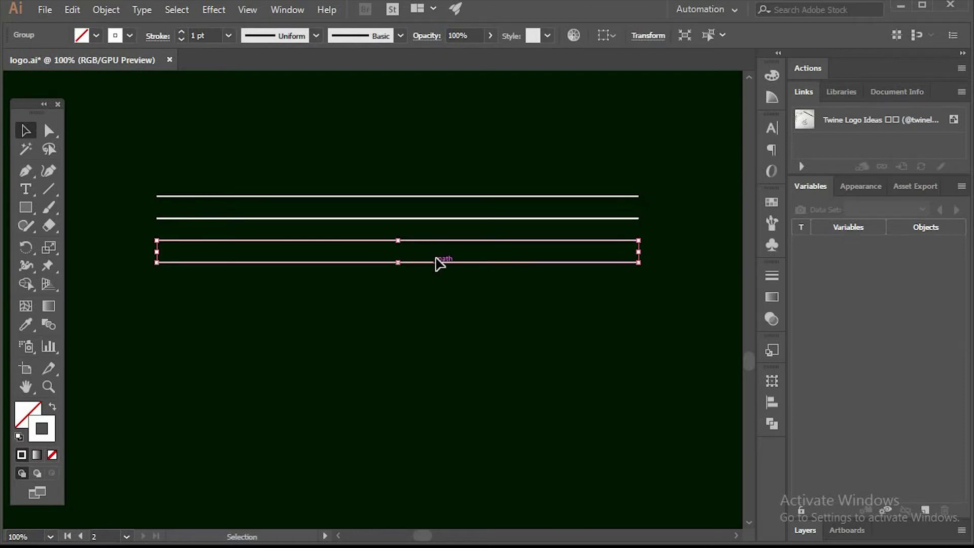
left_click_drag(443, 247, 442, 270)
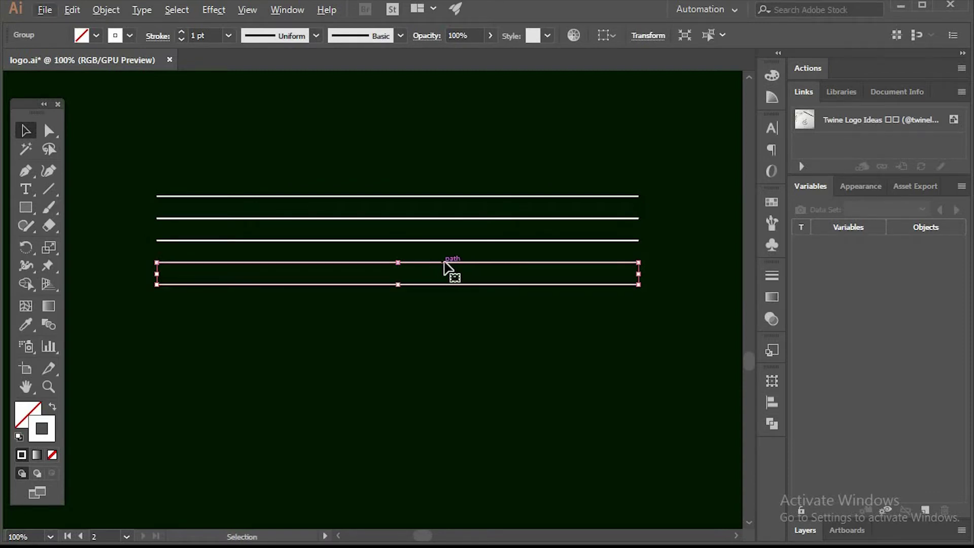
left_click_drag(445, 261, 445, 285)
left_click(448, 335)
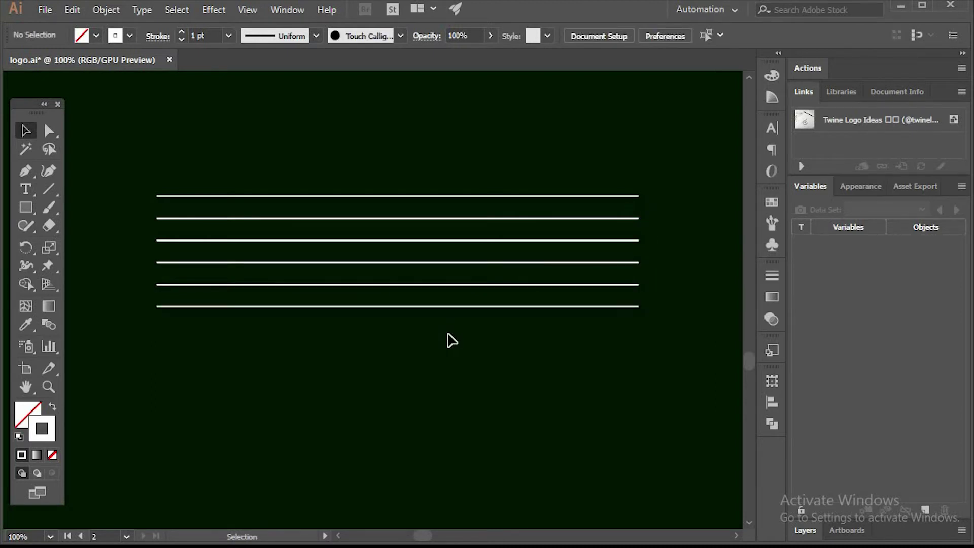
Draw a circle with the Ellipse tool across the two lowest lines
left_click(33, 212)
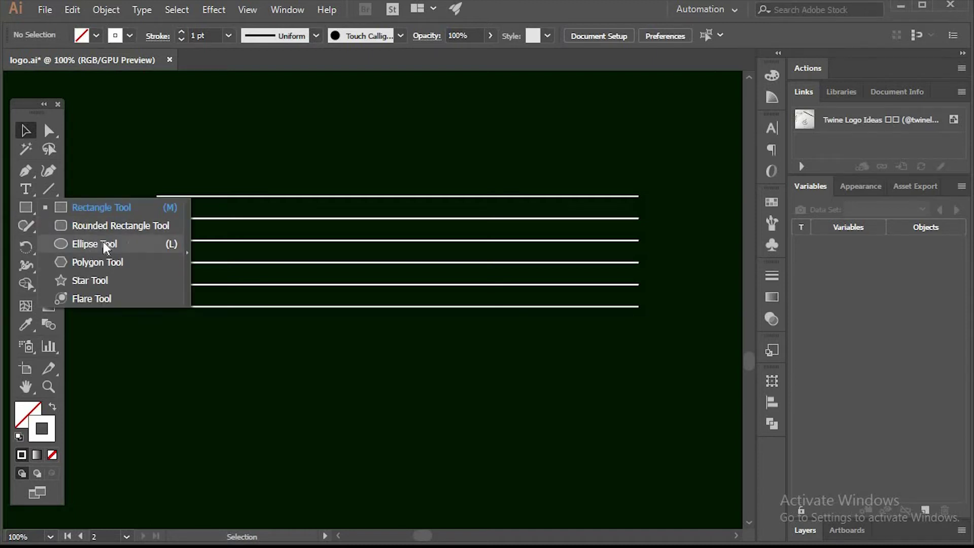
left_click(124, 243)
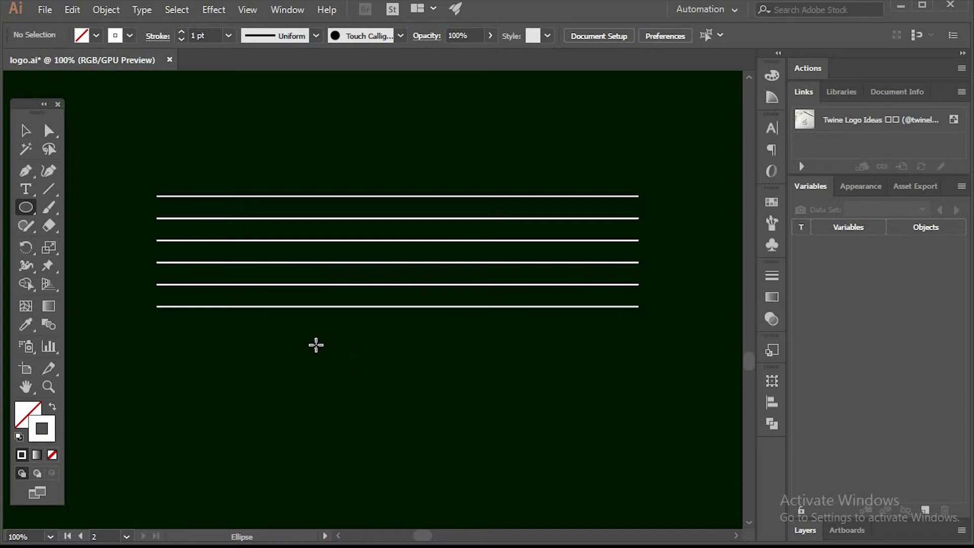
mouse_move(312, 348)
left_mouse_down()
mouse_move(387, 328)
mouse_move(384, 343)
left_mouse_up()
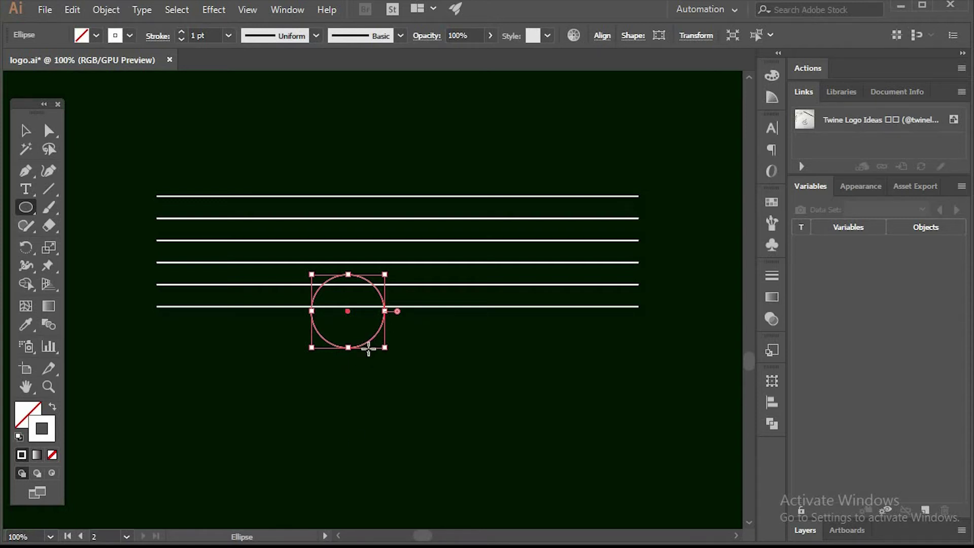
Move the circle so that its top anchor snaps onto the second-lowest line
key("v")
left_click_drag(371, 354, 408, 357)
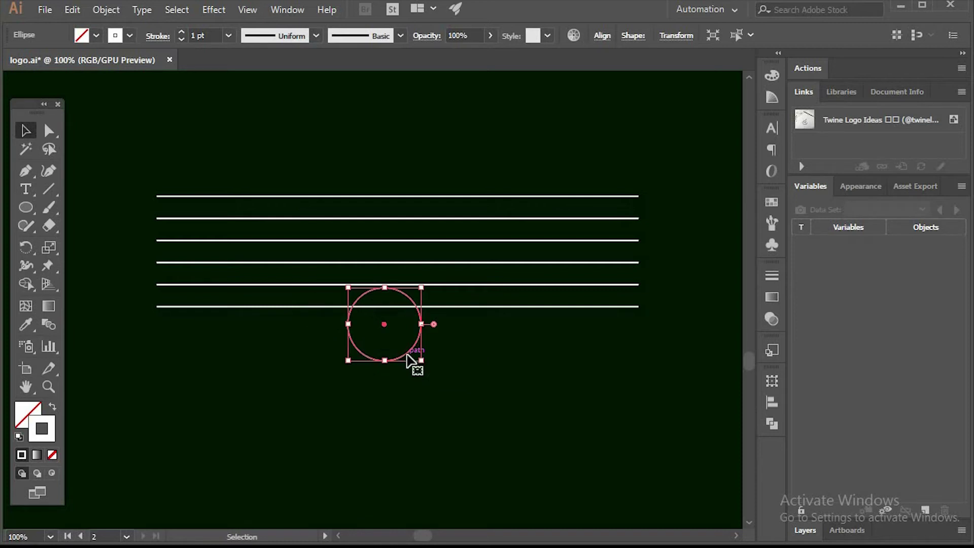
scroll(385, 298, "up", 2)
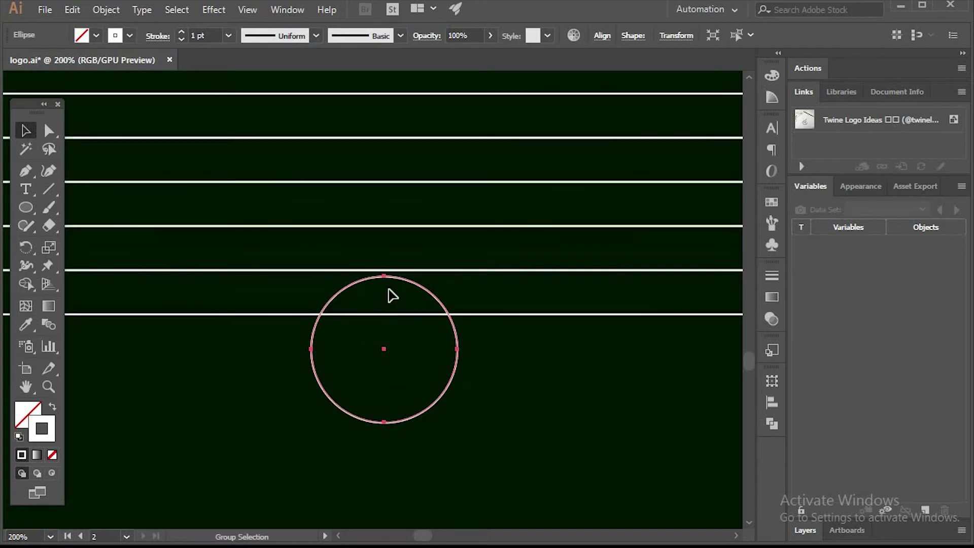
scroll(392, 278, "up", 4)
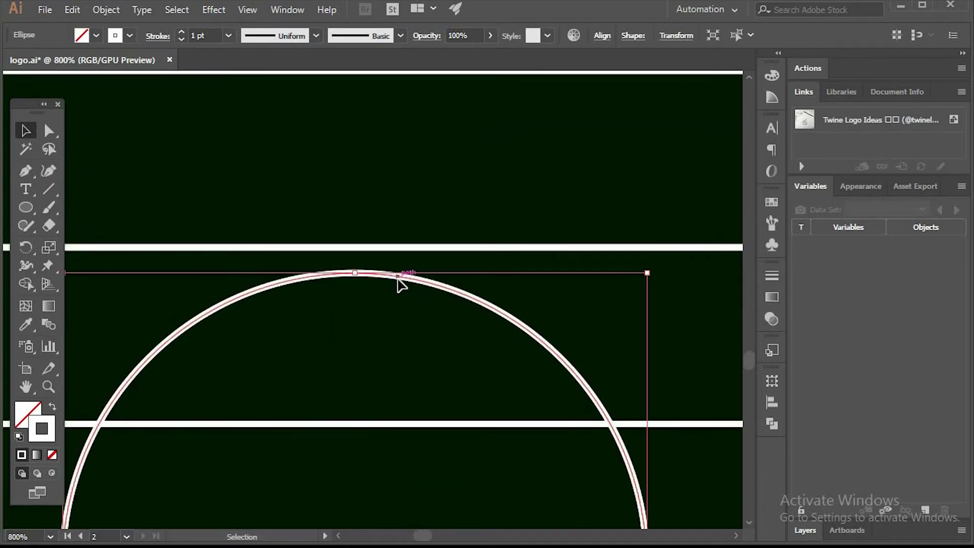
left_click(379, 286)
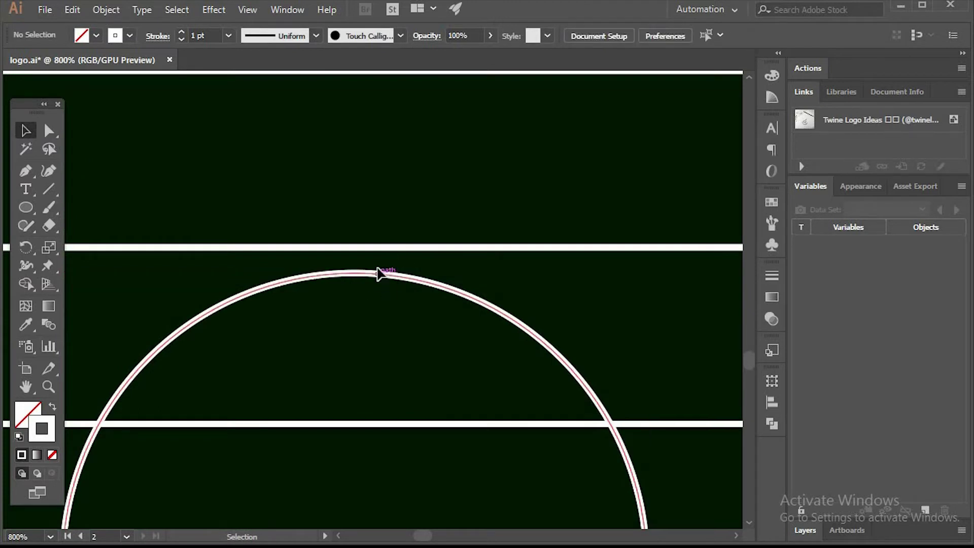
left_click_drag(380, 274, 384, 256)
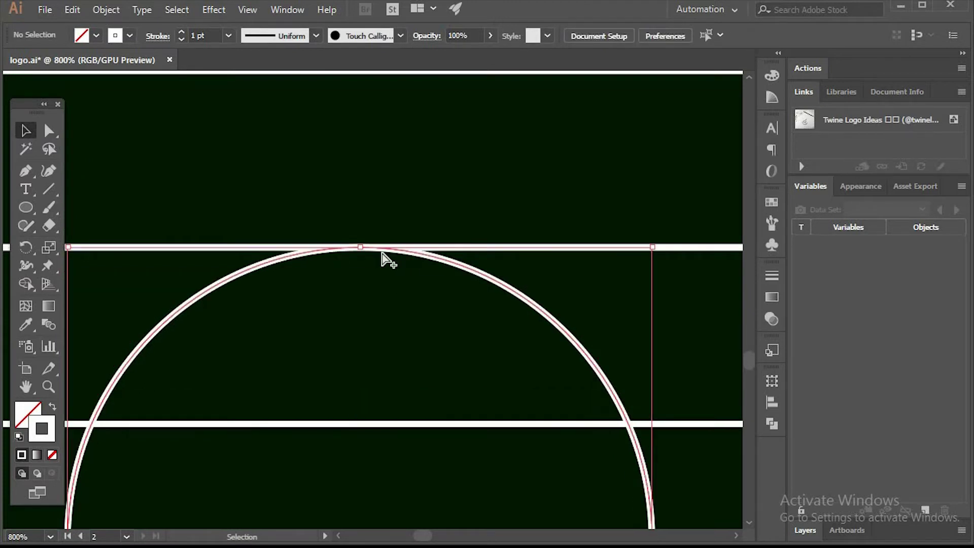
scroll(394, 252, "down", 2)
scroll(404, 304, "down", 1)
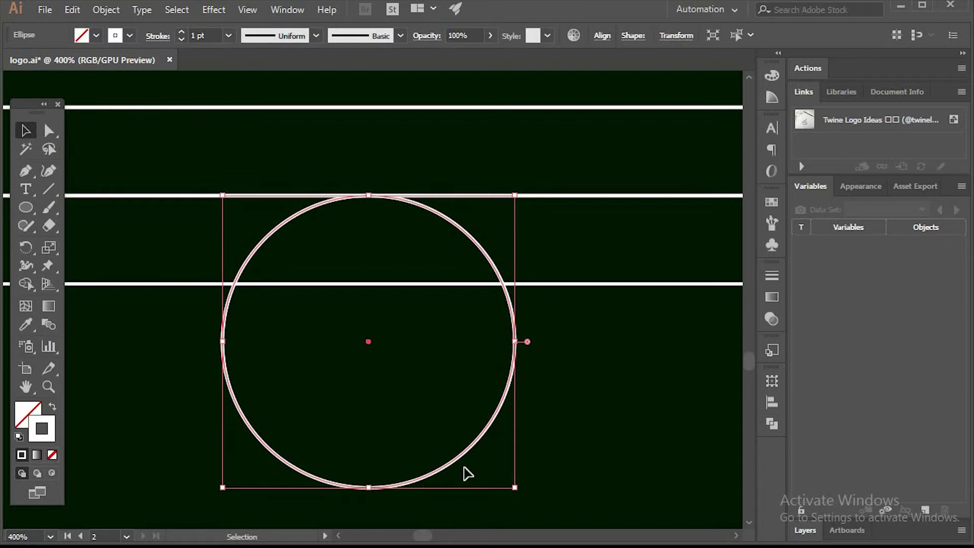
Scale the circle down proportionally so its top touches the second-lowest line and its centre lies on the lowest line
left_click_drag(515, 490, 435, 377)
left_click(513, 393)
scroll(512, 393, "left", 2)
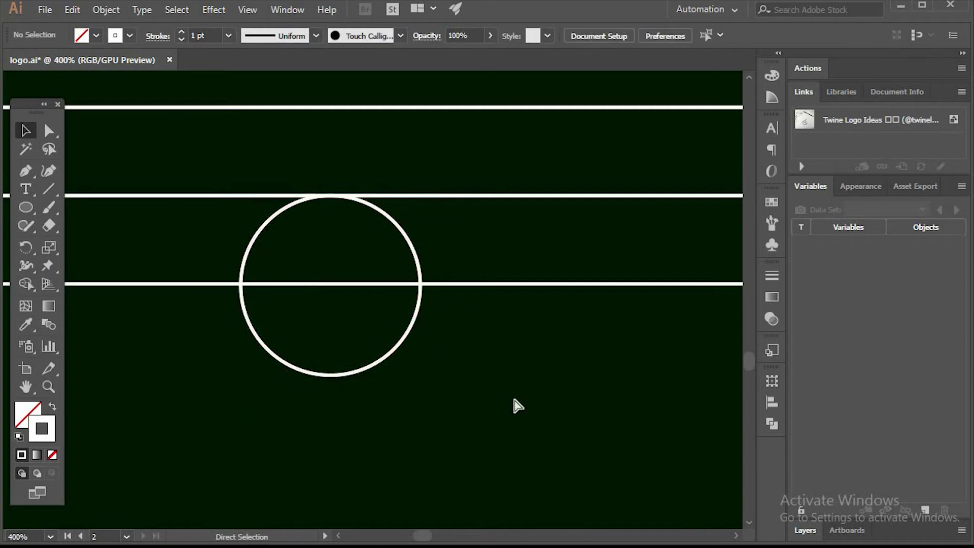
left_click(430, 328)
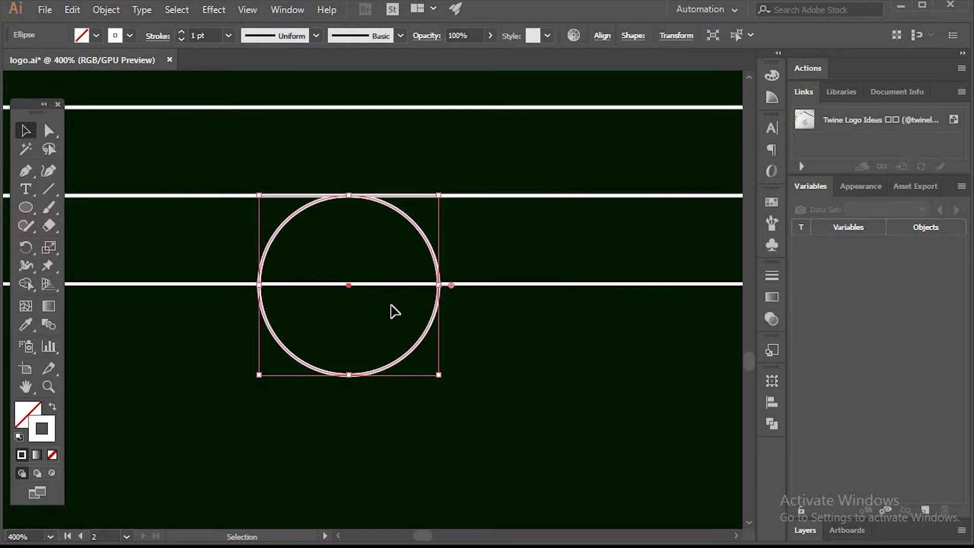
left_click(509, 431)
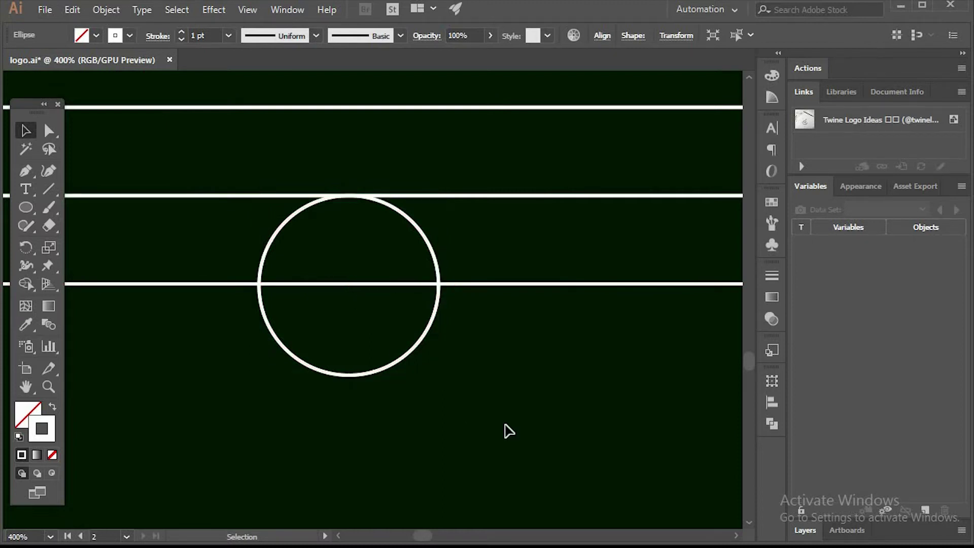
scroll(450, 435, "down", 4)
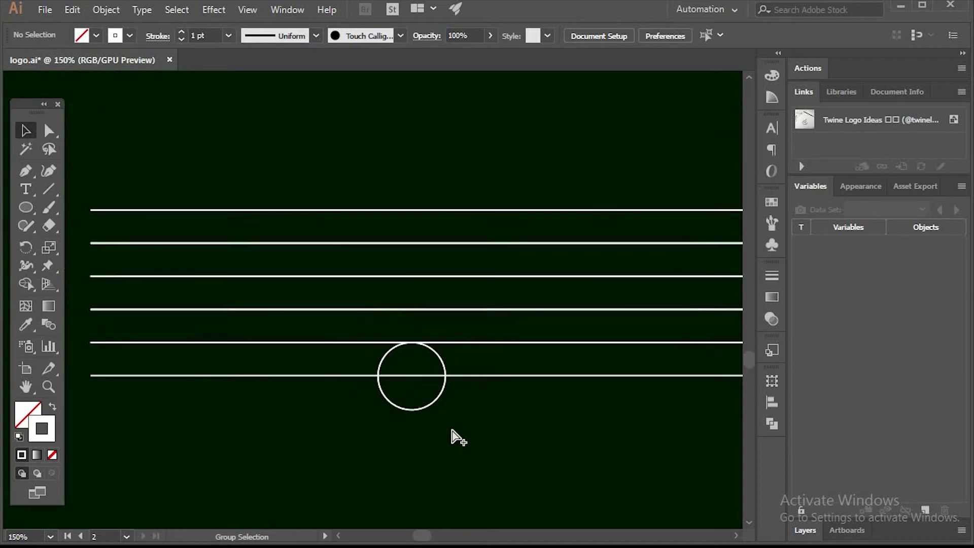
scroll(406, 355, "up", 3)
scroll(401, 346, "up", 5)
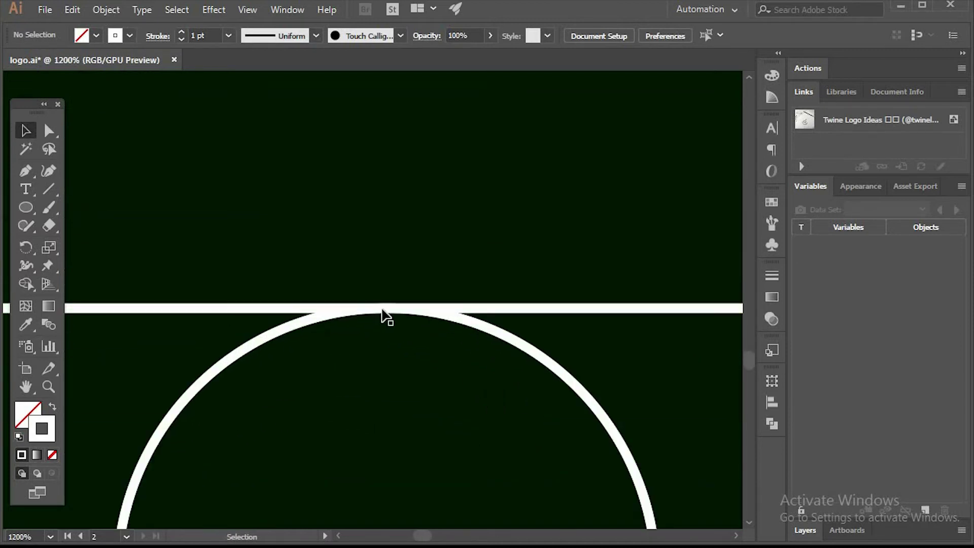
scroll(399, 309, "down", 8)
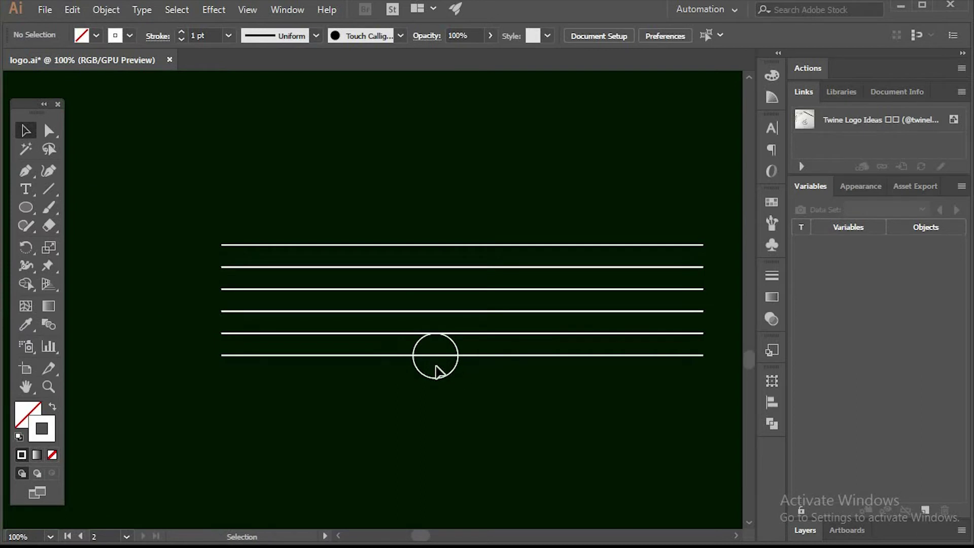
Copy the small circle and paste the copy in place over the original
left_click(440, 377)
scroll(444, 382, "up", 3)
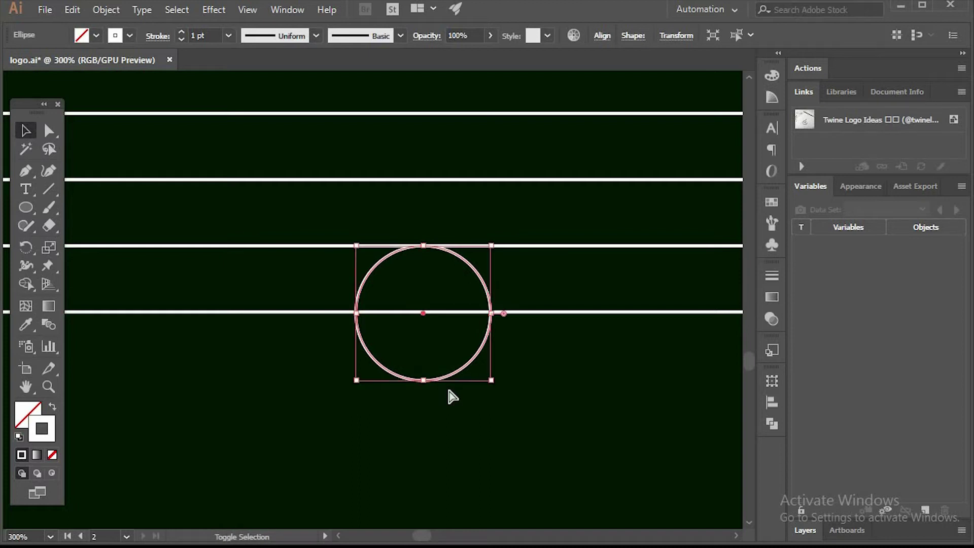
left_click(447, 387)
left_click(449, 376)
left_click(73, 10)
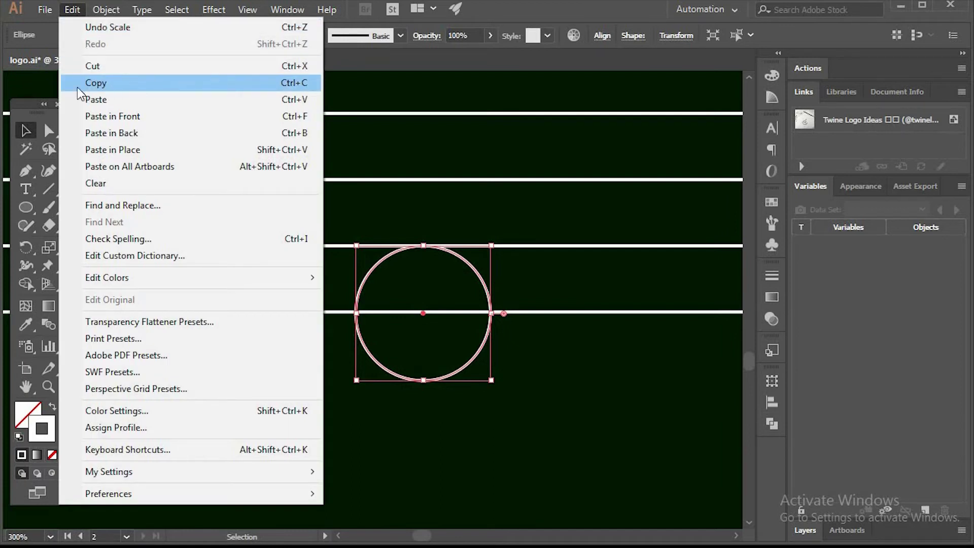
left_click(119, 89)
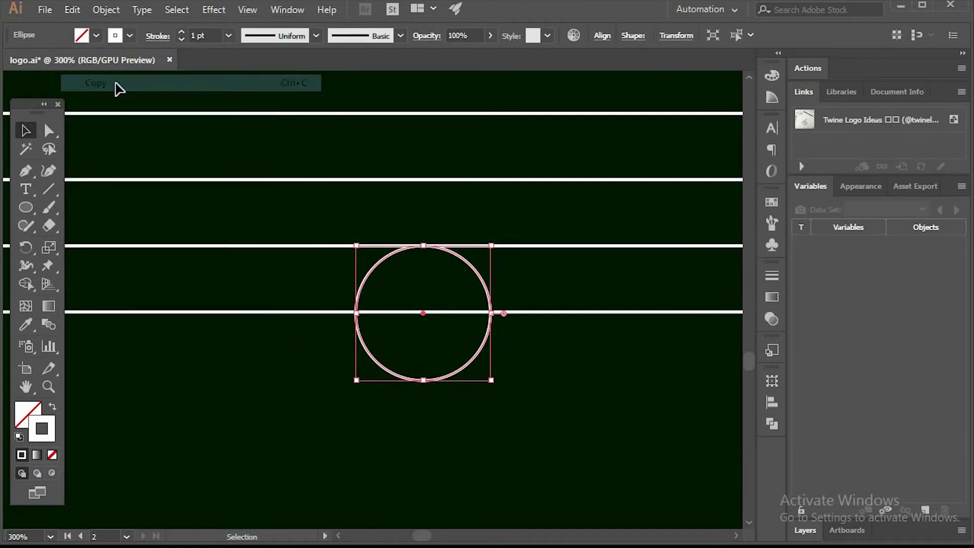
left_click(70, 10)
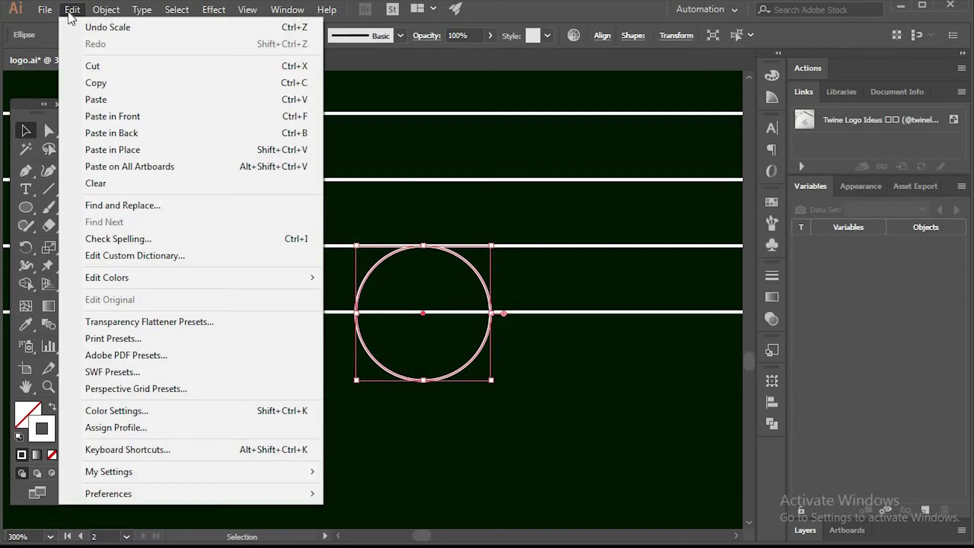
left_click(130, 150)
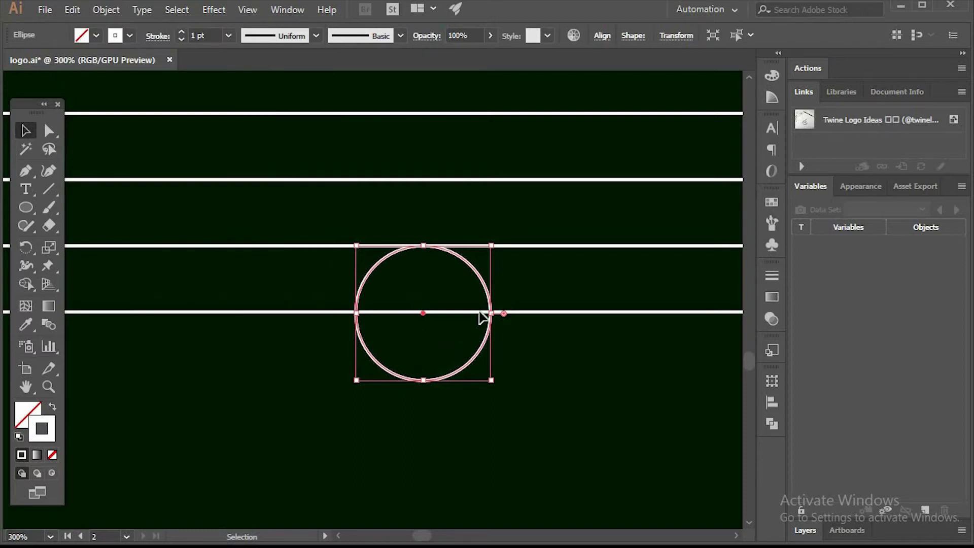
Enlarge the pasted circle proportionally from its centre until its top touches the third line from the lowest
left_click(492, 248, "shift")
left_click_drag(491, 247, 579, 181)
left_click(599, 228)
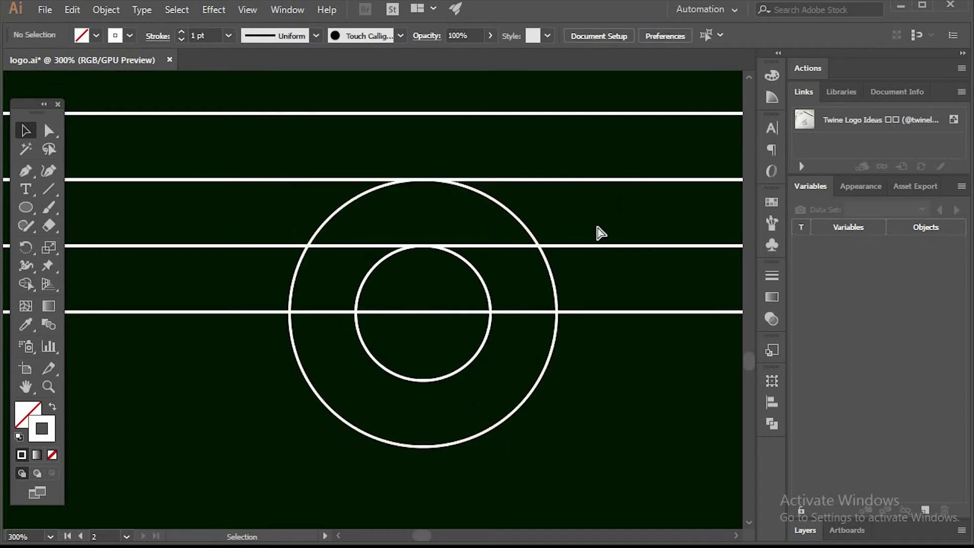
left_click_drag(598, 231, 562, 267)
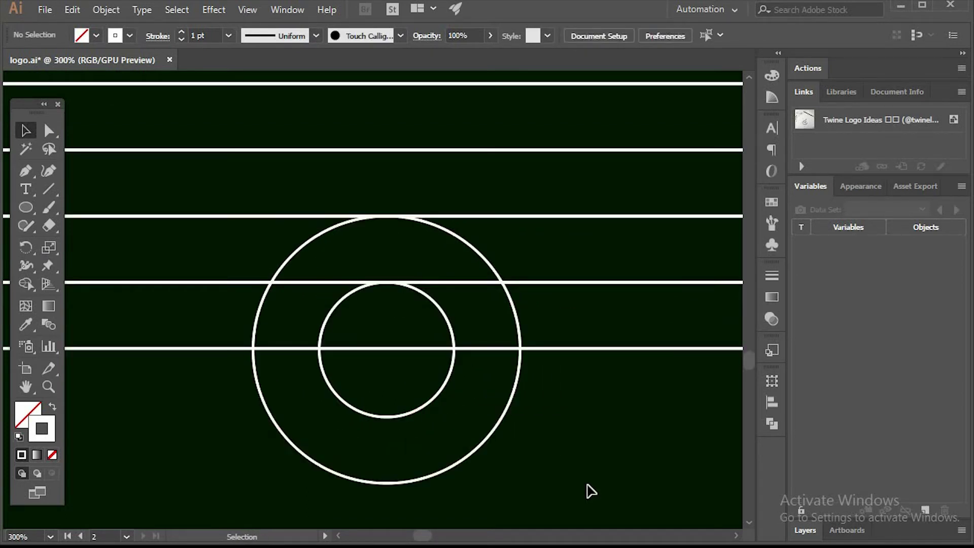
Copy the larger circle and paste the copy in front of it
left_click(471, 458)
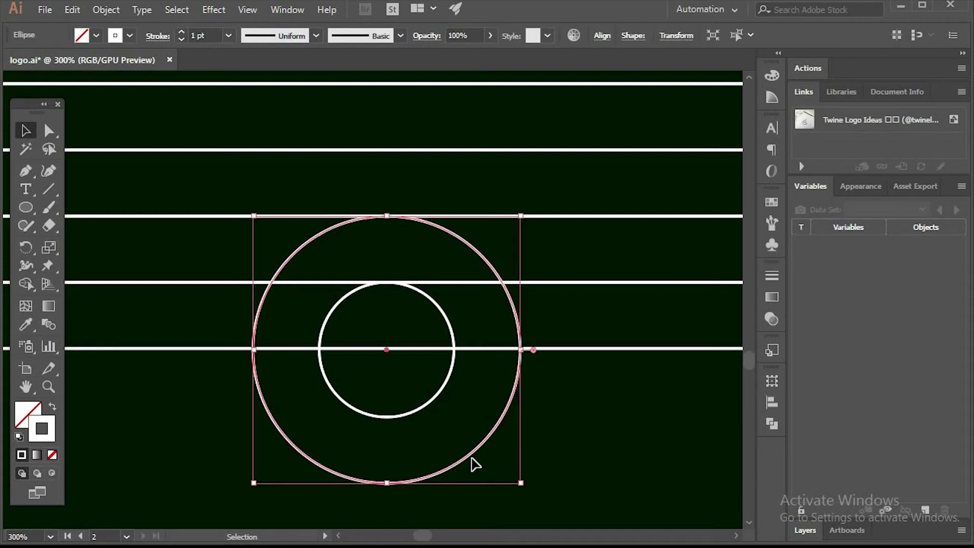
key("a")
key("ctrl+f")
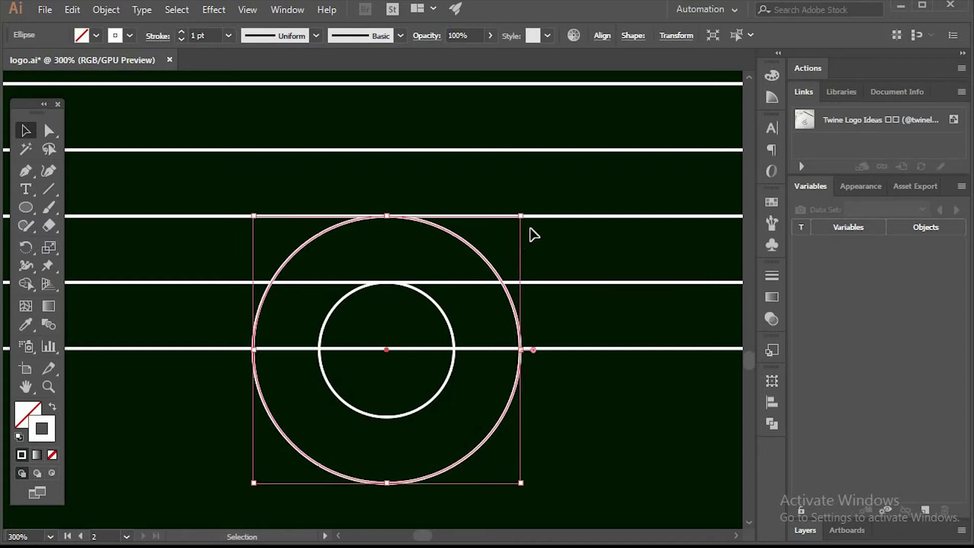
Enlarge the pasted circle proportionally from its centre until its top touches the fourth line from the lowest
left_click_drag(523, 215, 585, 147)
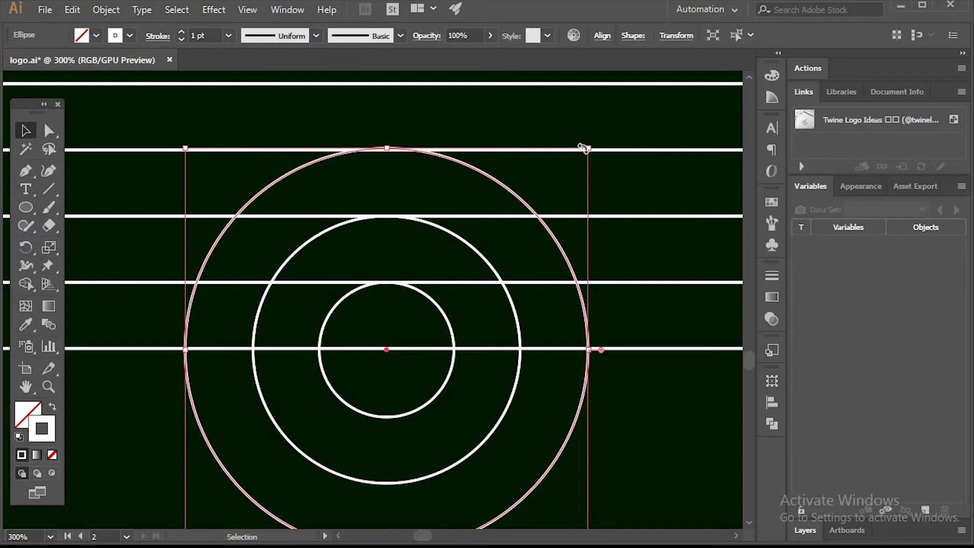
scroll(561, 147, "up", 2)
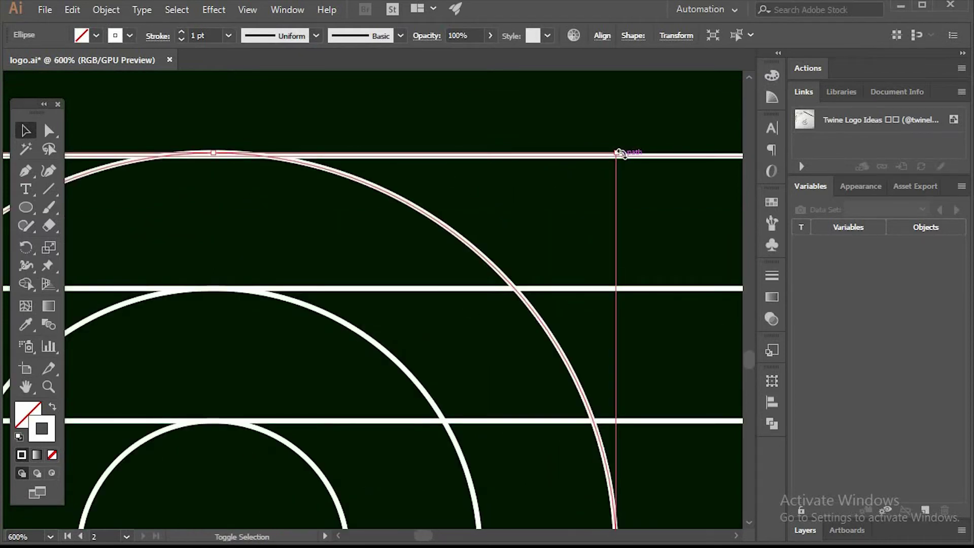
left_click_drag(618, 155, 618, 156)
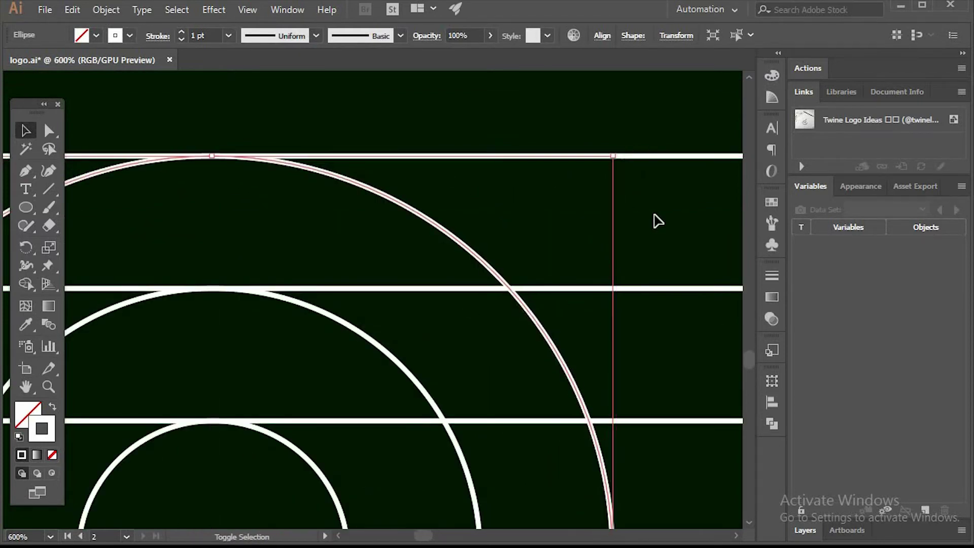
left_click(659, 221)
scroll(658, 221, "down", 3)
left_click(328, 383)
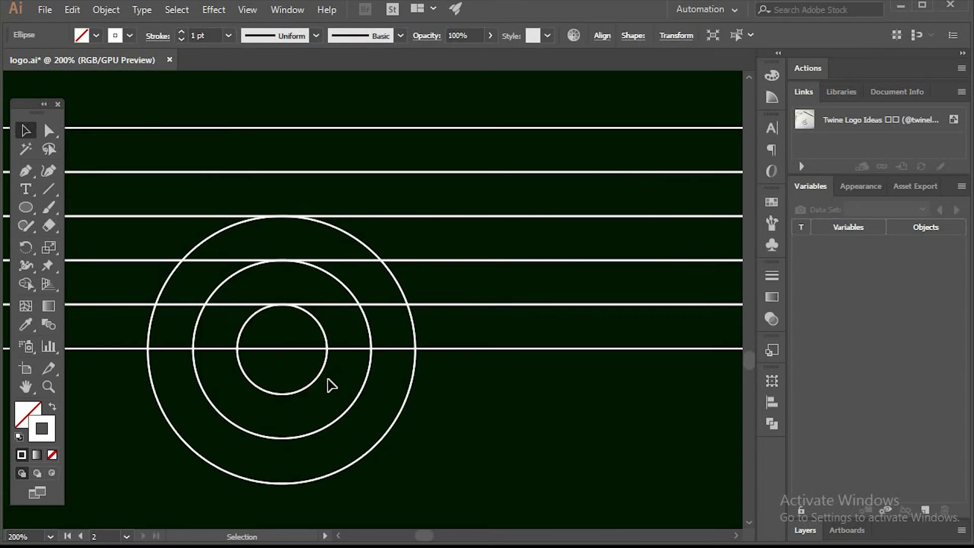
Duplicate the smallest circle to the right of the largest circle, fitting the copy between the lowest and third-lowest lines
left_click(311, 320)
left_click_drag(315, 320, 489, 273)
scroll(426, 332, "up", 3)
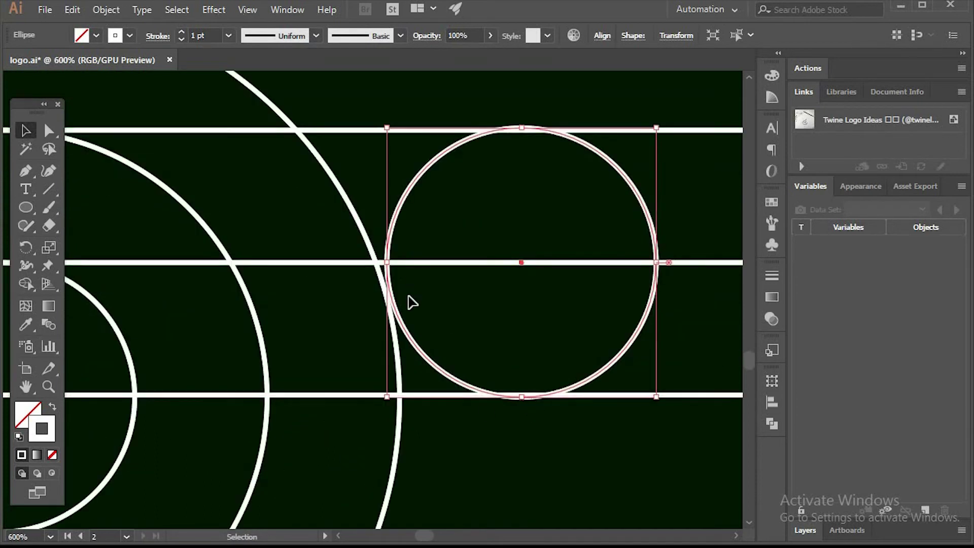
scroll(389, 327, "up", 2)
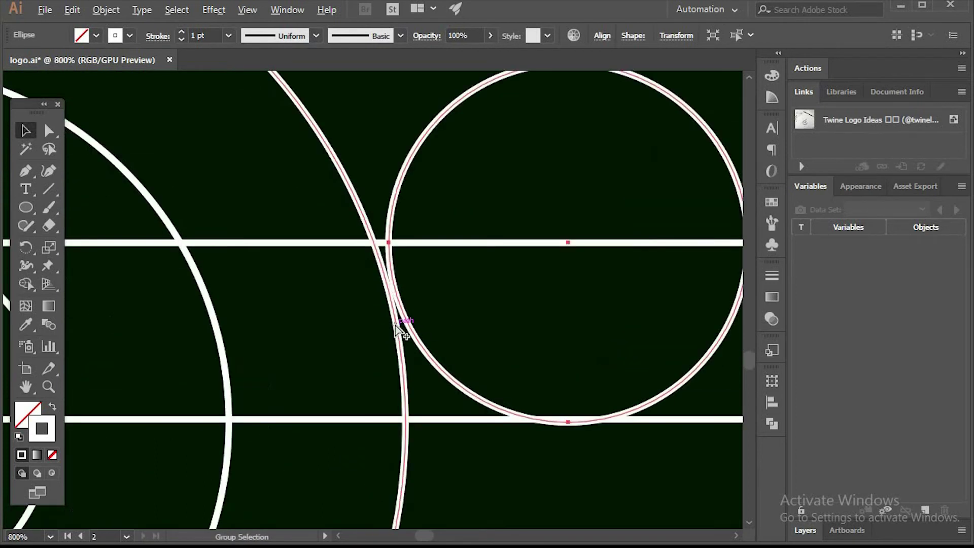
scroll(515, 452, "right", 3)
scroll(507, 465, "up", 1)
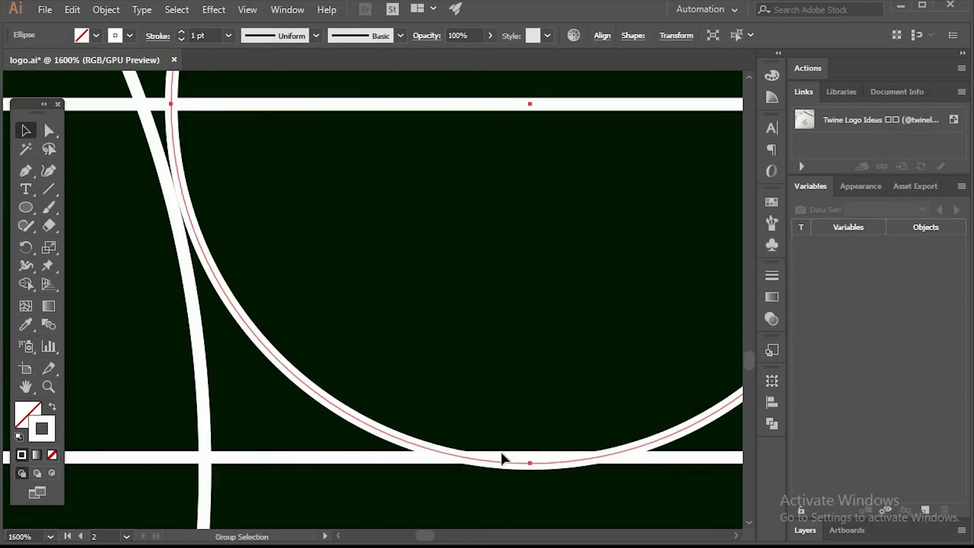
mouse_move(441, 453)
left_mouse_down()
mouse_move(412, 451)
mouse_move(441, 457)
left_mouse_up()
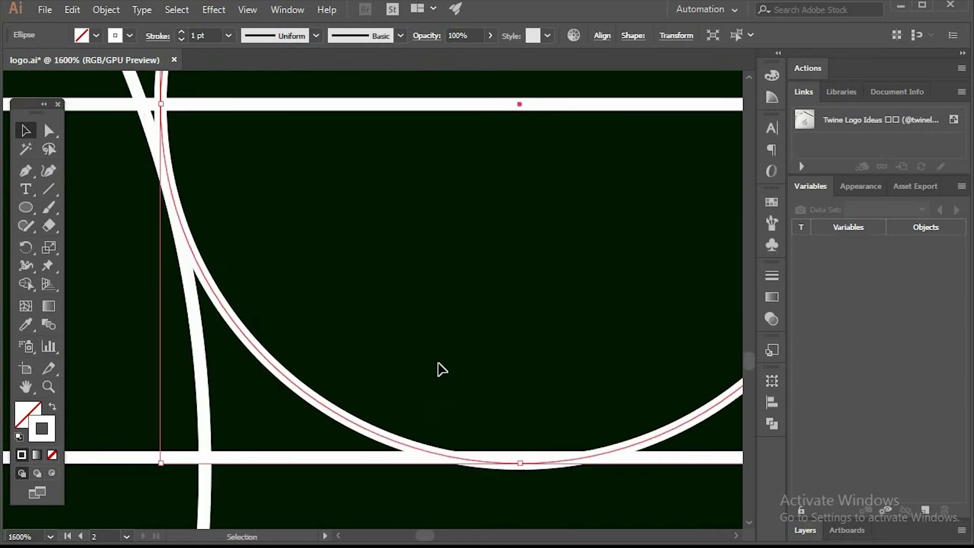
left_click(442, 370)
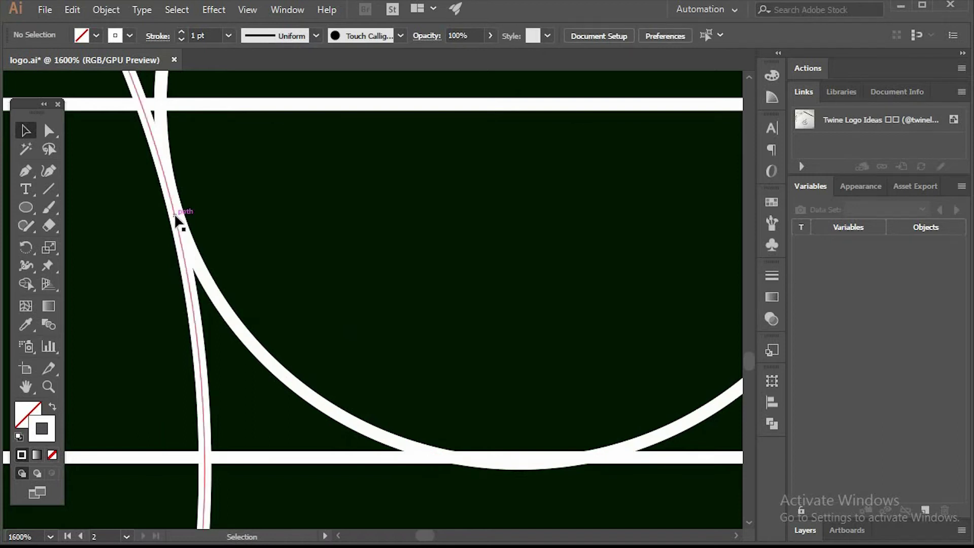
Fine-tune the copied circle's position so its left edge meets the outline of the largest circle
scroll(176, 212, "up", 1)
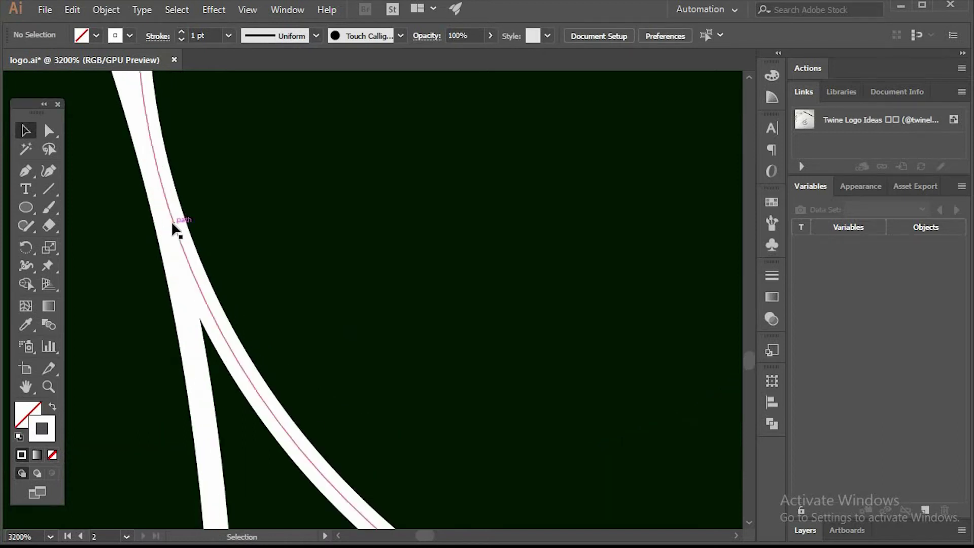
left_click_drag(171, 222, 170, 223)
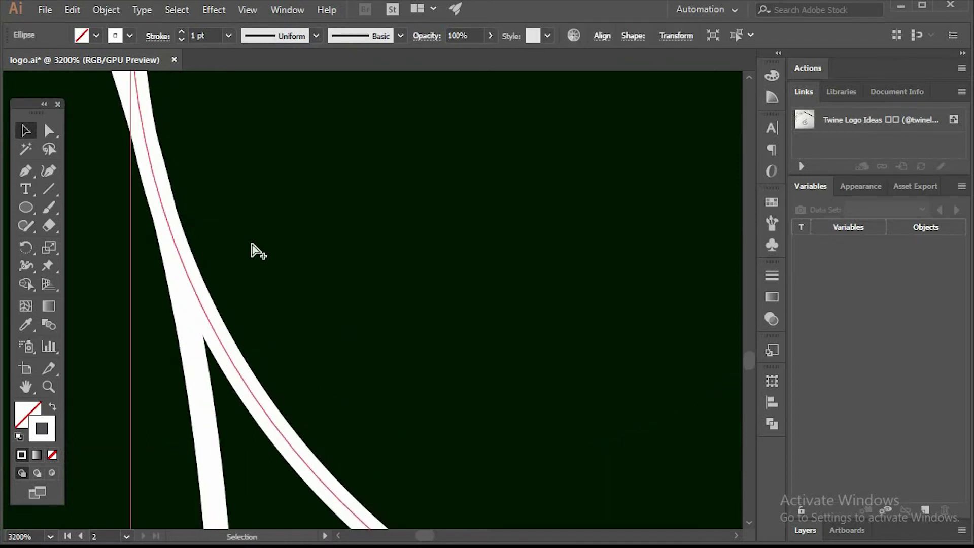
left_click(252, 243)
scroll(252, 244, "down", 3)
scroll(319, 302, "down", 6)
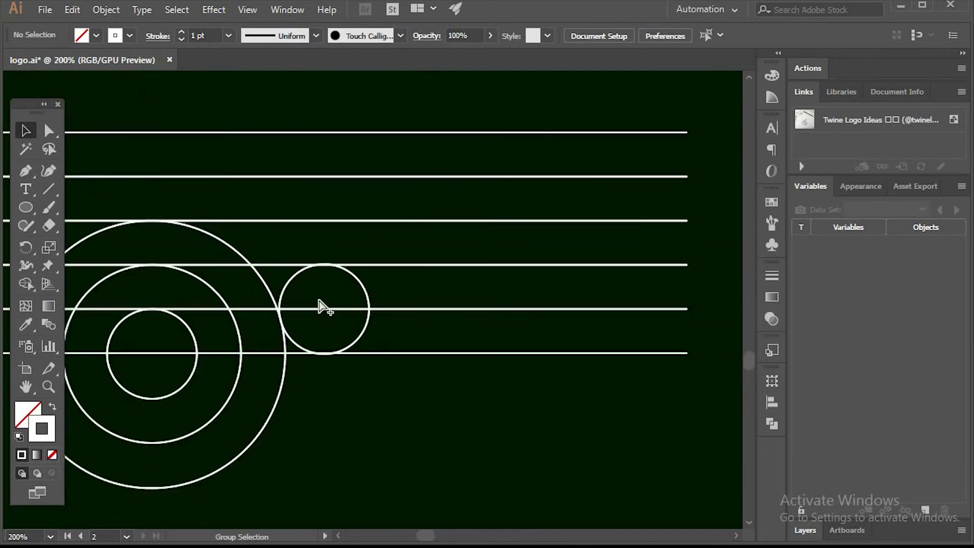
Duplicate the side circle up and to the right, resting the copy on the third line from the lowest
scroll(348, 289, "up", 2)
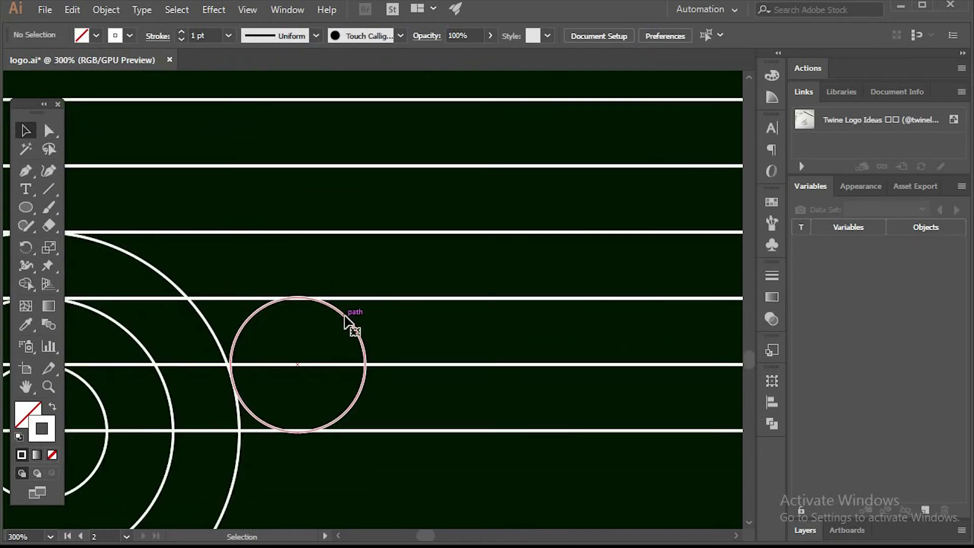
left_click(345, 322)
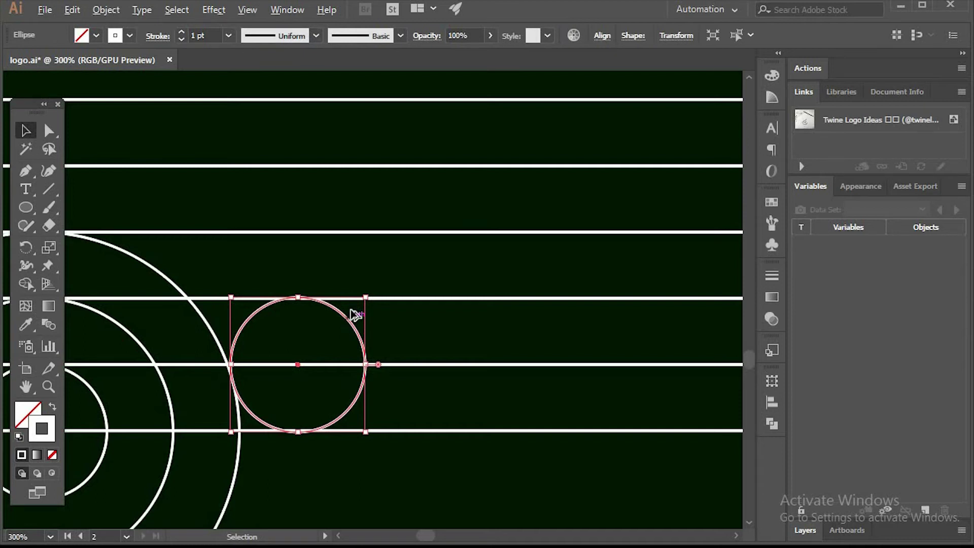
left_click_drag(355, 315, 495, 188)
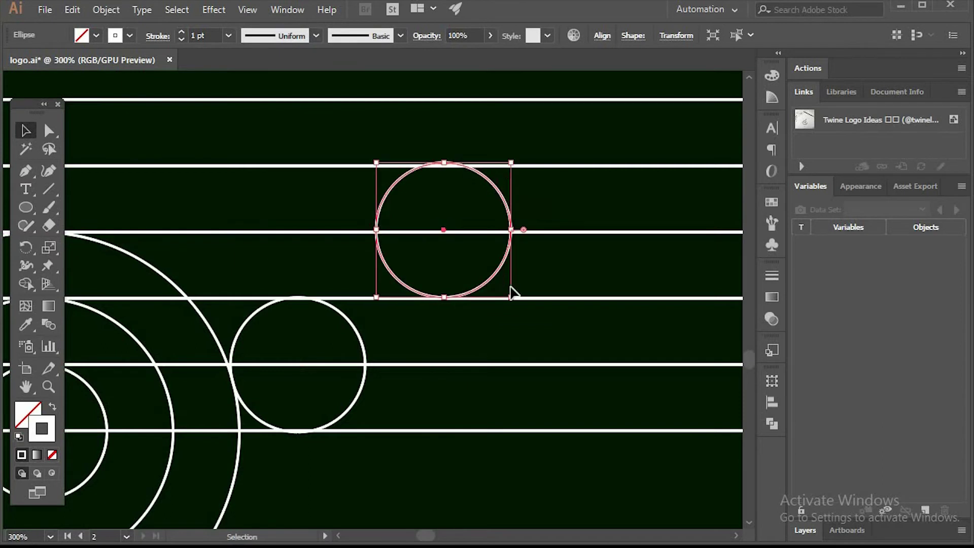
scroll(513, 294, "up", 4)
scroll(235, 324, "up", 2)
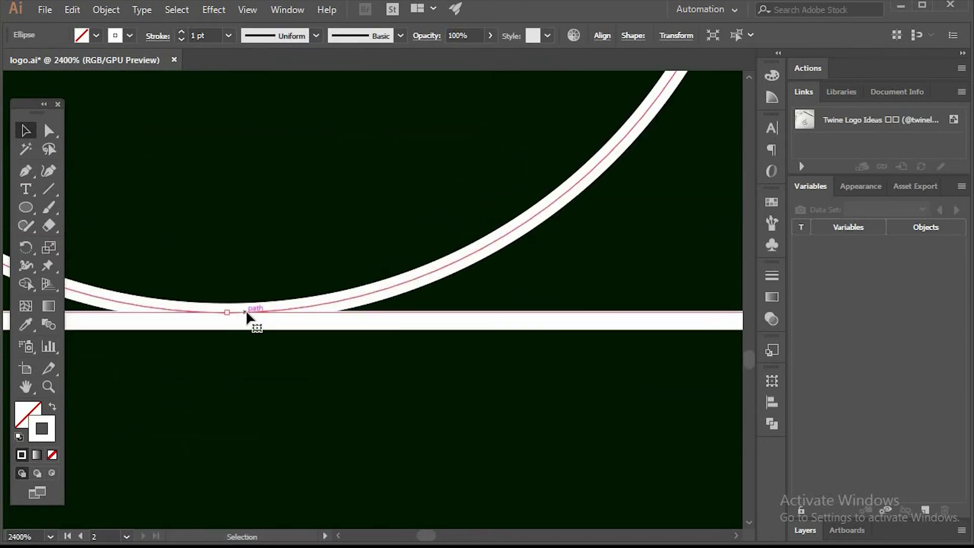
left_click_drag(246, 310, 248, 332)
left_click(257, 349)
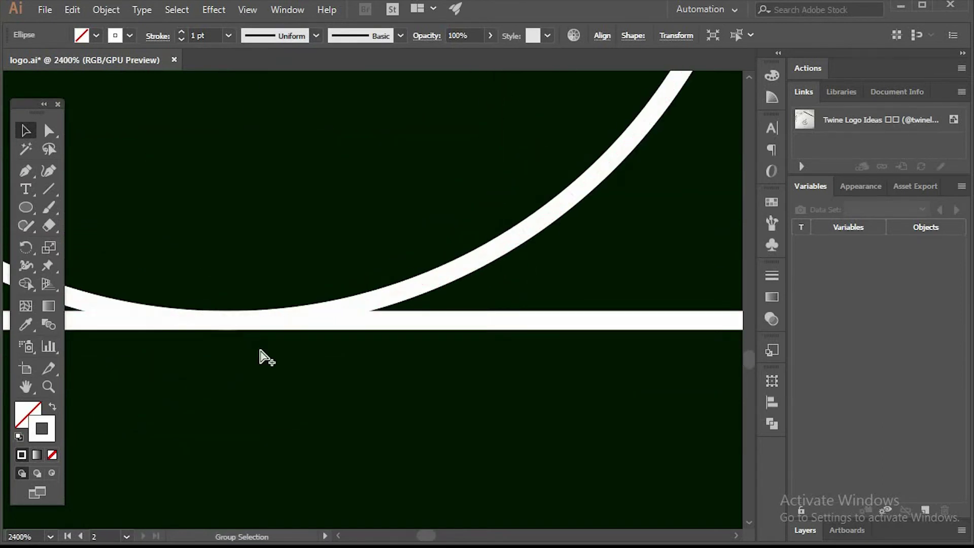
scroll(257, 349, "down", 9)
Nudge the upper small circle left along its lines, closer to the lower side circle
scroll(204, 341, "up", 4)
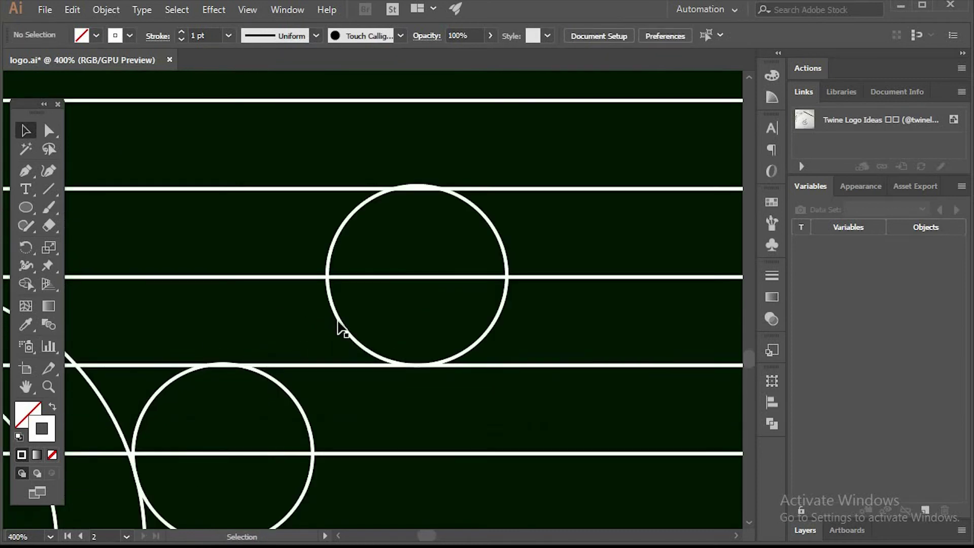
left_click(339, 320)
key("Left")
key("Left")
key("Left")
key("Left")
key("Left")
key("Left")
key("Left")
key("Left")
key("Left")
key("Left")
key("Left")
key("Left")
key("Left")
key("Left")
key("Left")
key("Left")
key("Left")
key("Left")
key("Left")
key("Left")
key("Left")
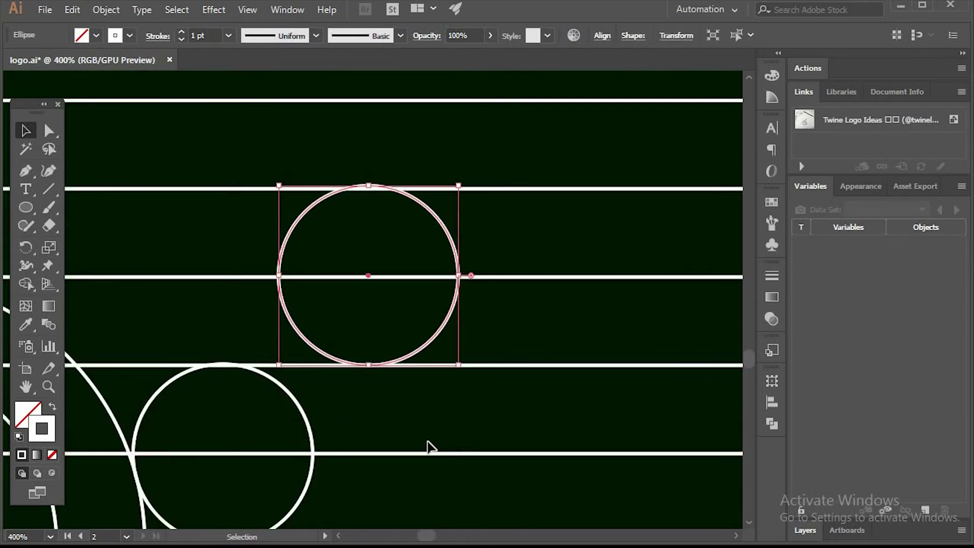
left_click(401, 407)
scroll(378, 405, "down", 3)
scroll(378, 404, "down", 2)
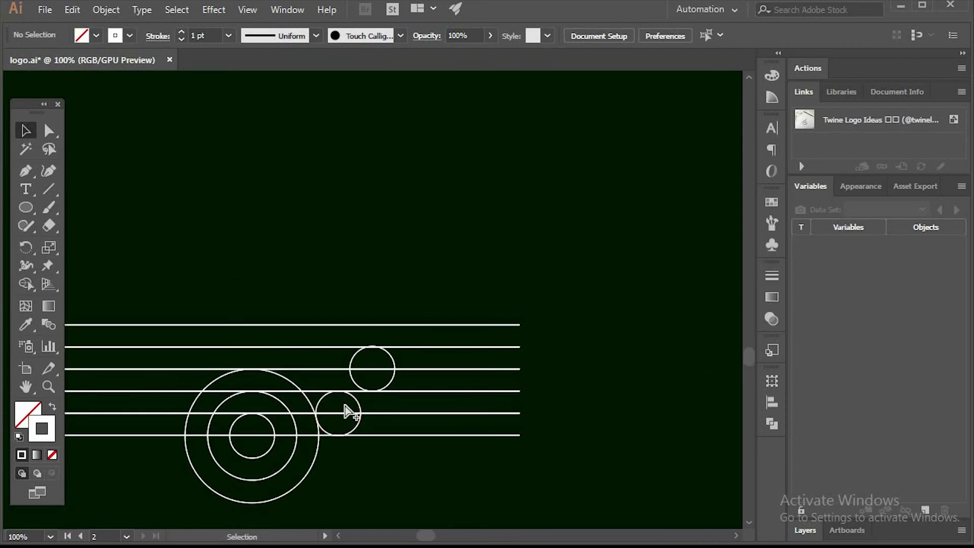
Move the grouped pair of topmost lines down so its lower line lies one spacing below the lowest line
scroll(348, 402, "up", 2)
scroll(355, 396, "down", 1)
scroll(359, 386, "down", 1)
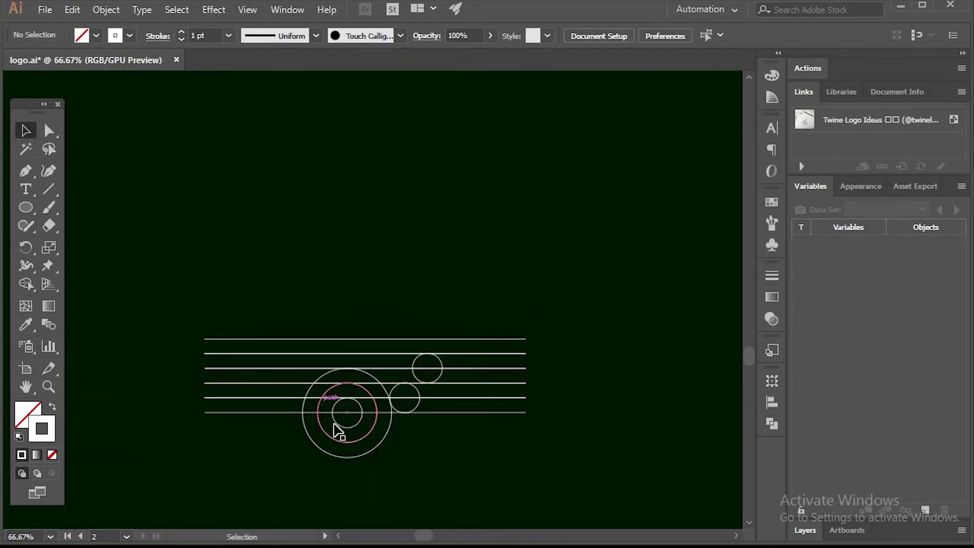
scroll(338, 428, "up", 1)
scroll(342, 429, "up", 1)
scroll(318, 376, "down", 3)
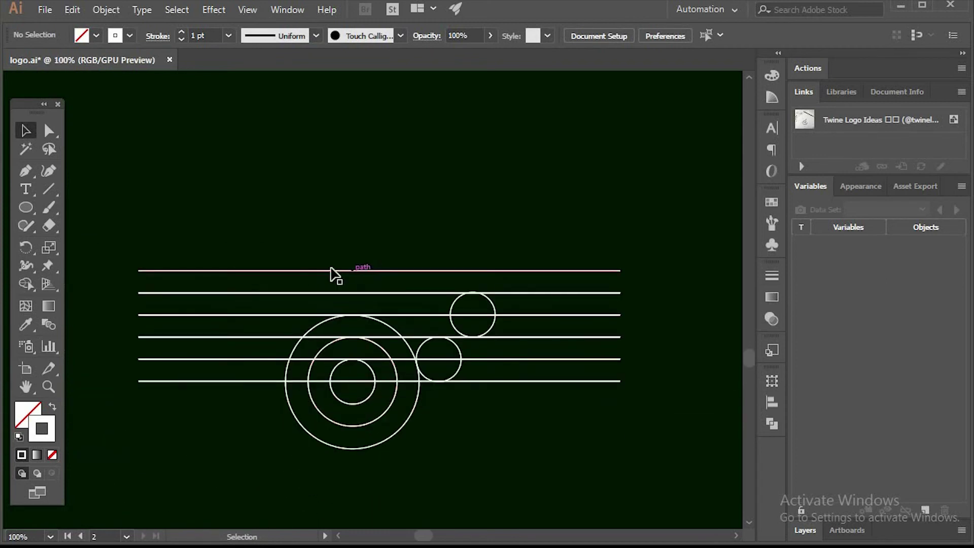
scroll(332, 271, "up", 1)
left_click(338, 268)
scroll(345, 261, "down", 2)
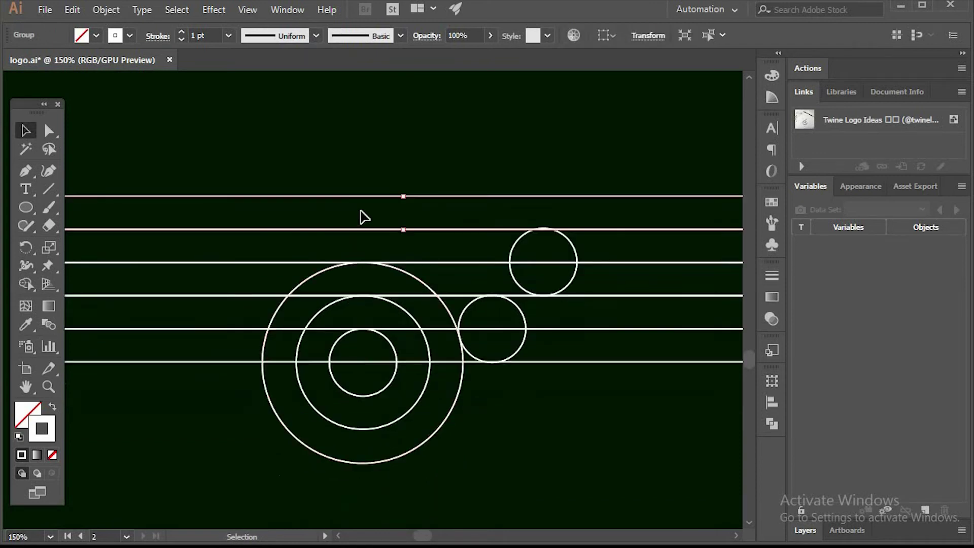
left_click_drag(373, 197, 401, 373)
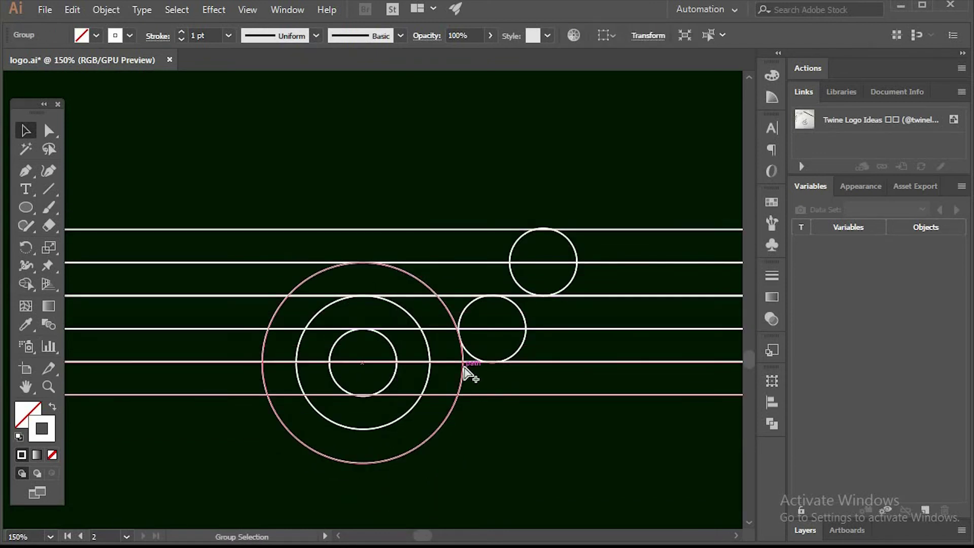
Shift the lower side circle up slightly so its bottom aligns with the line through the concentric circles' centre
scroll(462, 370, "up", 5)
scroll(471, 374, "down", 1)
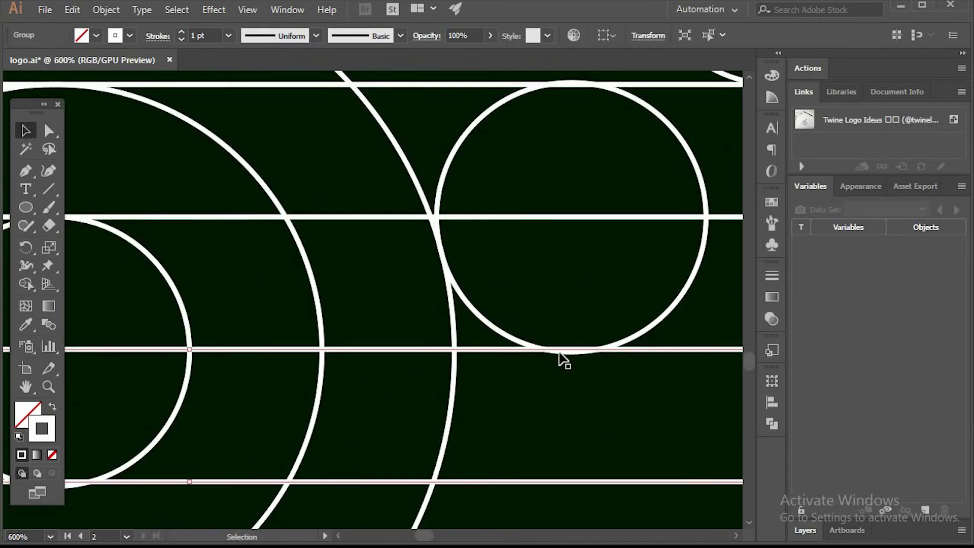
left_click(646, 337)
scroll(642, 338, "up", 4)
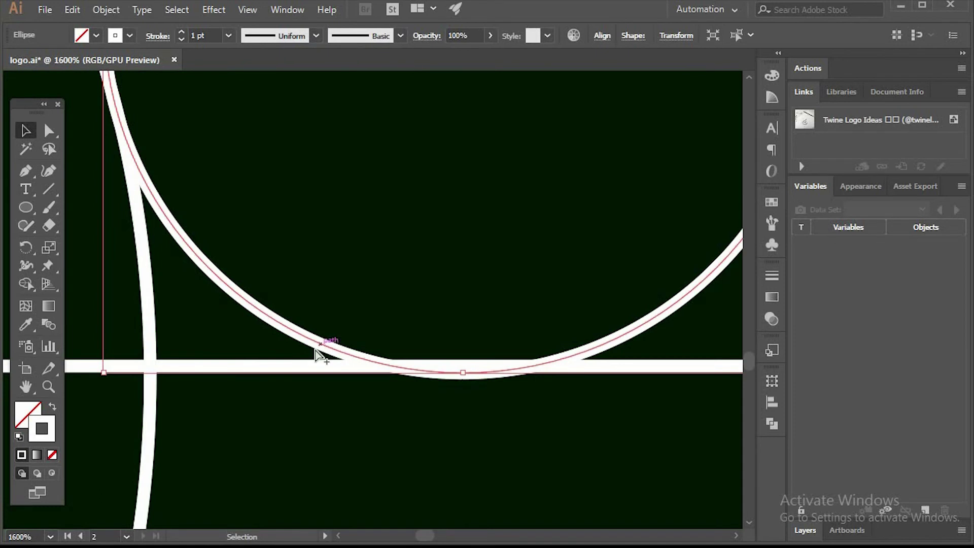
scroll(317, 350, "down", 6)
scroll(318, 358, "up", 3)
scroll(358, 339, "up", 3)
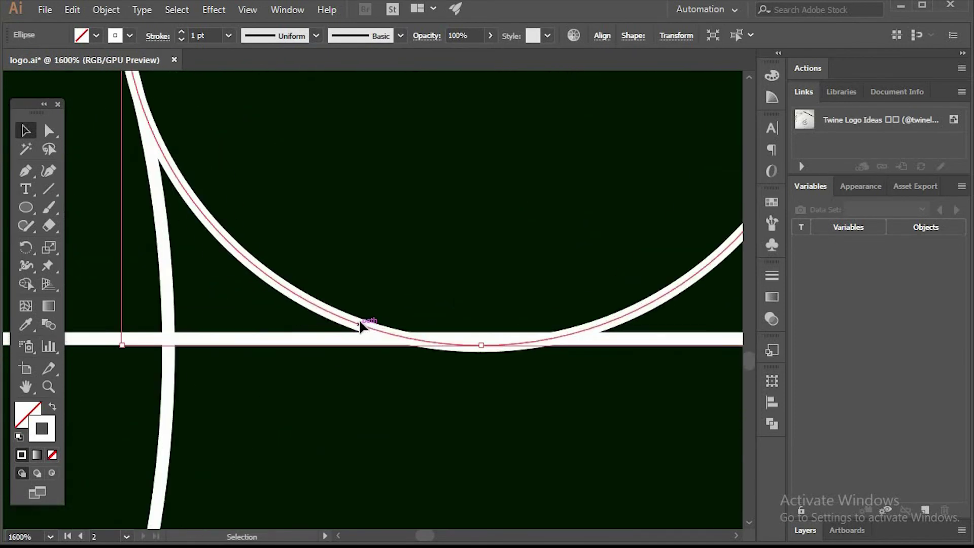
left_click_drag(359, 325, 360, 316)
left_click(395, 426)
scroll(395, 427, "down", 3)
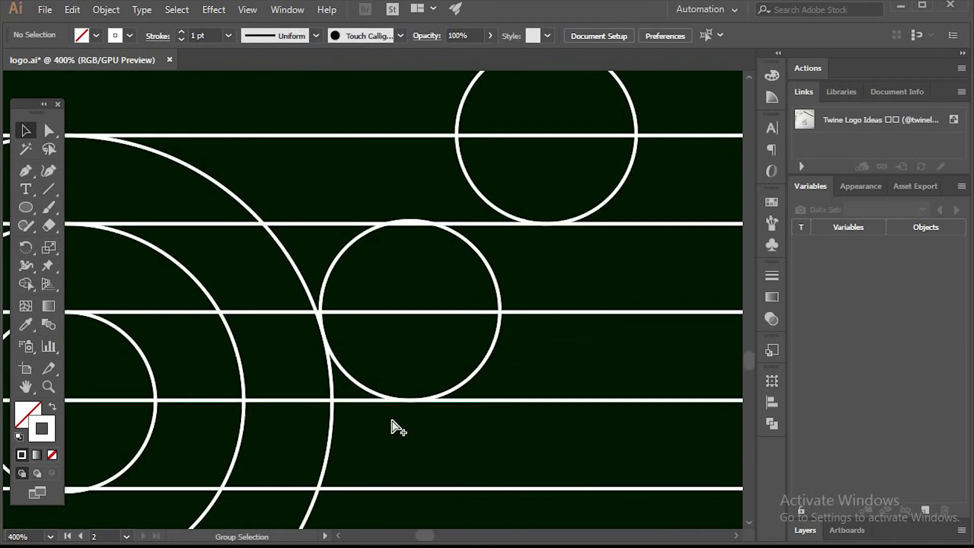
Select all lines and circles, and merge the band from the upper circle's lower half to the largest circle's top with Shape Builder
scroll(394, 426, "down", 3)
scroll(393, 425, "down", 2)
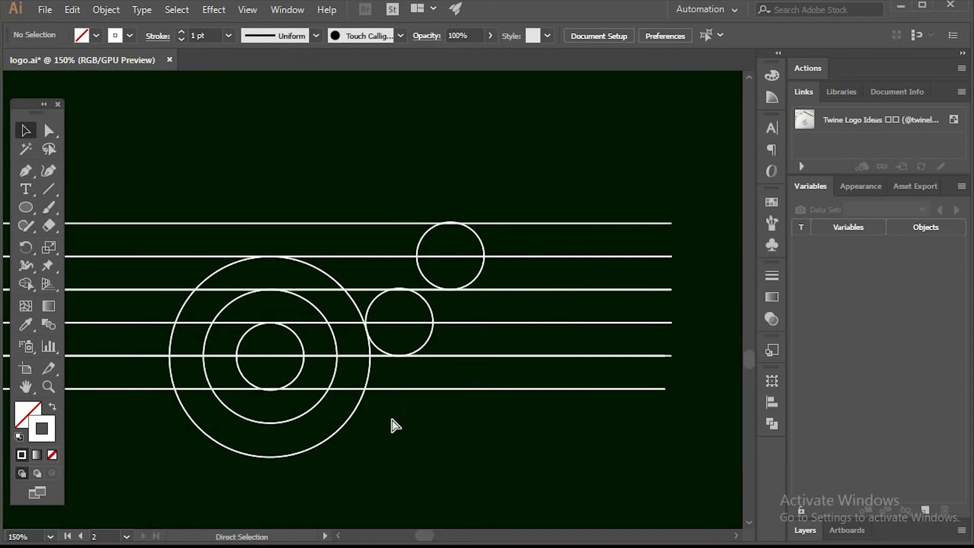
scroll(391, 425, "left", 4)
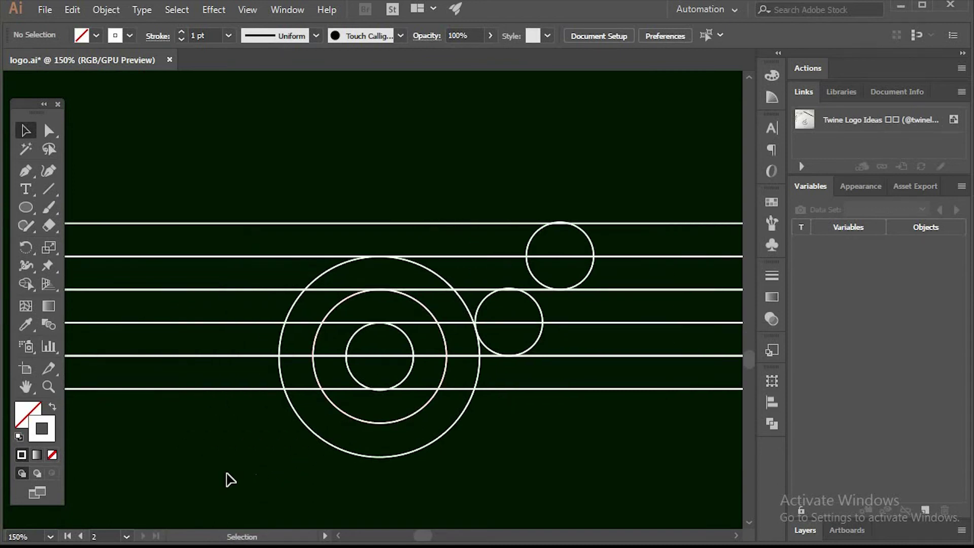
left_click_drag(227, 474, 641, 133)
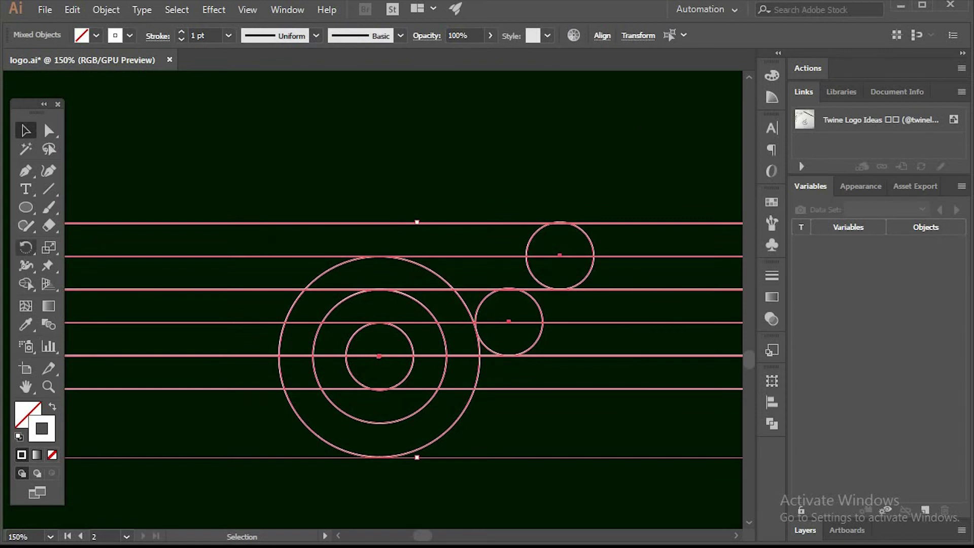
left_click(24, 282)
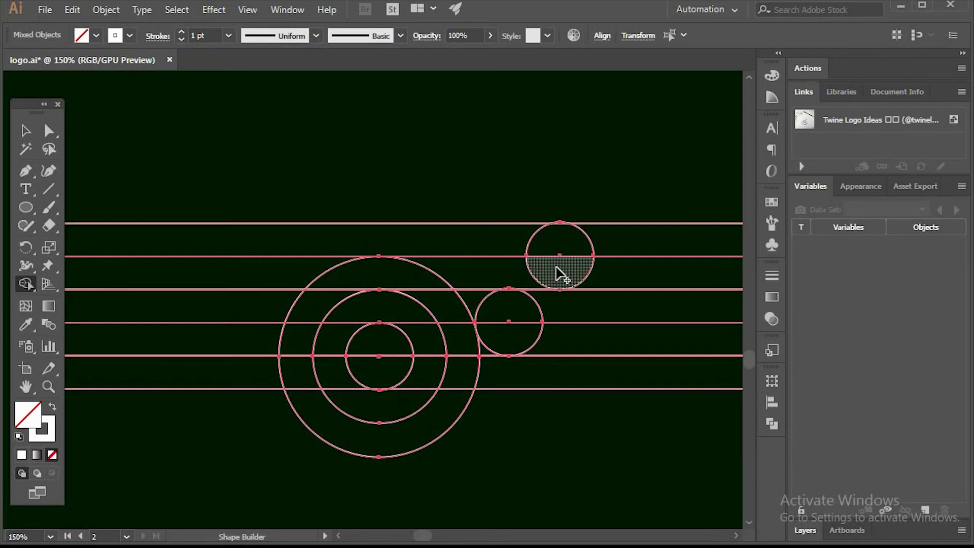
left_click_drag(560, 269, 374, 275)
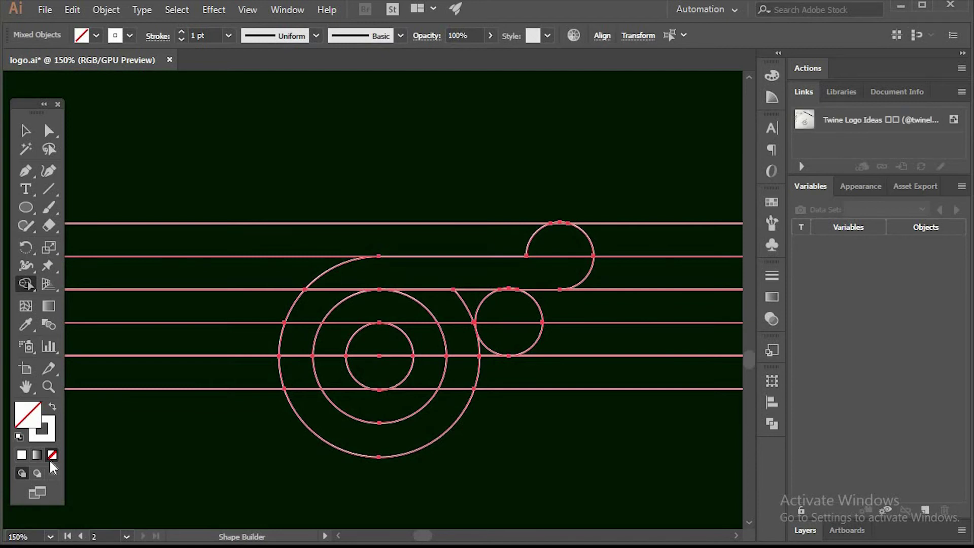
Set the fill colour to white (FFFFFF)
double_click(28, 419)
left_click_drag(535, 281, 439, 169)
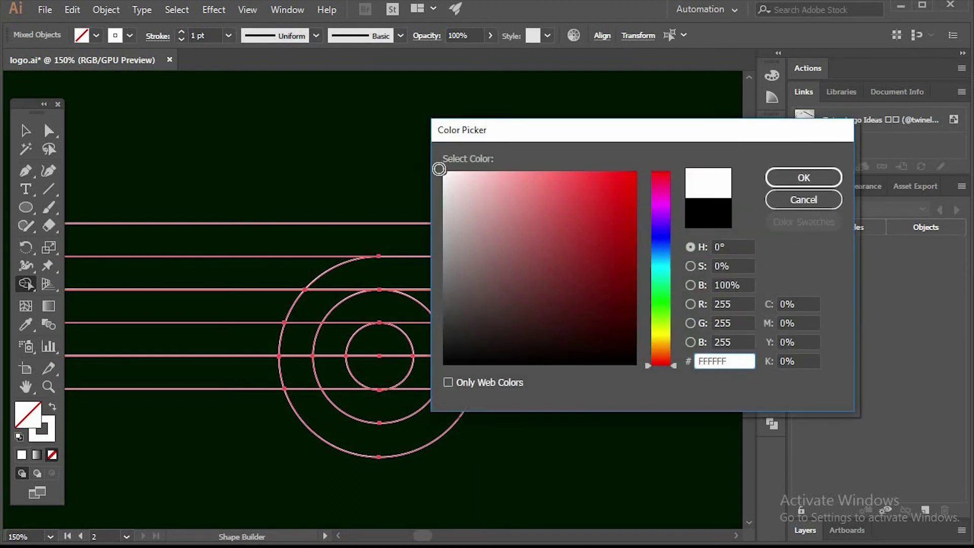
left_click(812, 177)
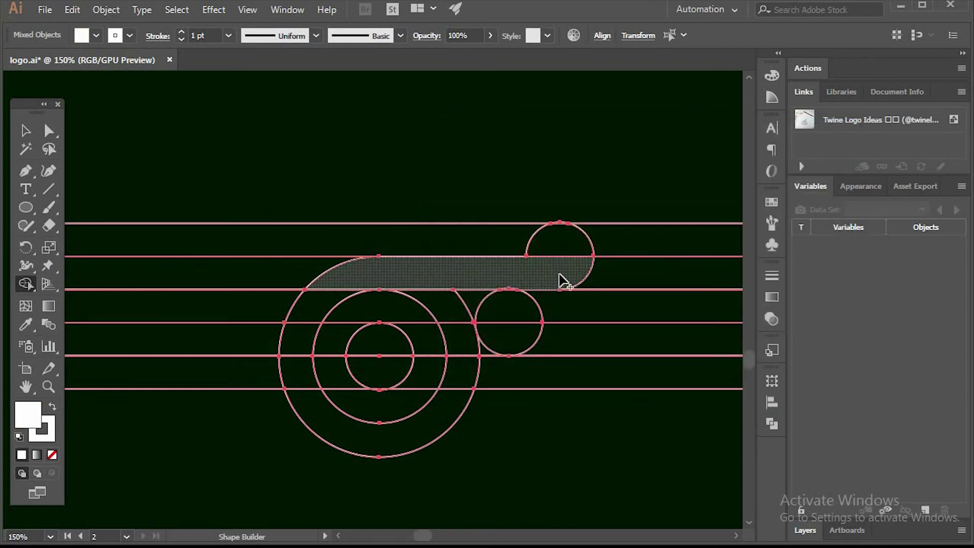
Fill the upper band and merge it with the outer ring, then merge the innermost circle with the lower bar using Shape Builder
left_click(435, 283)
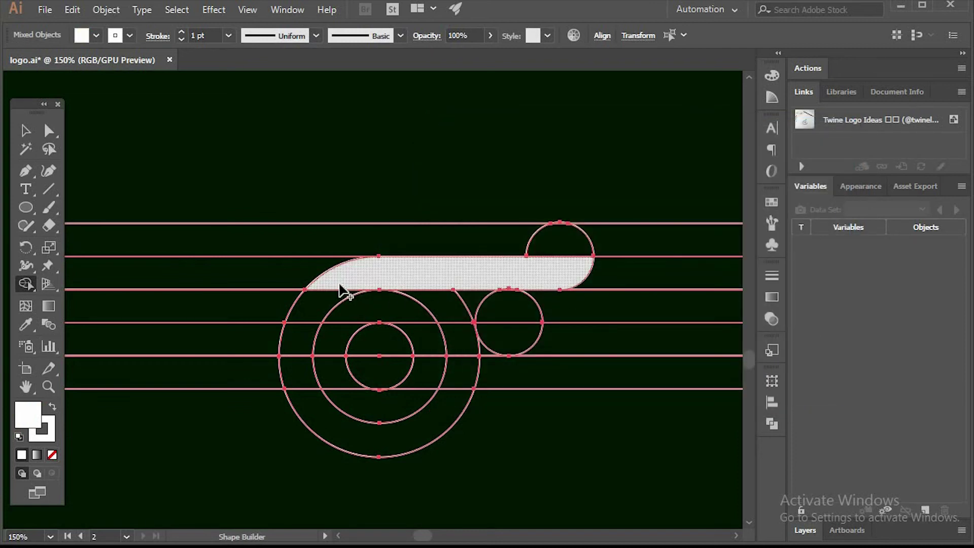
mouse_move(340, 287)
left_mouse_down()
mouse_move(318, 301)
mouse_move(303, 346)
mouse_move(328, 423)
left_mouse_up()
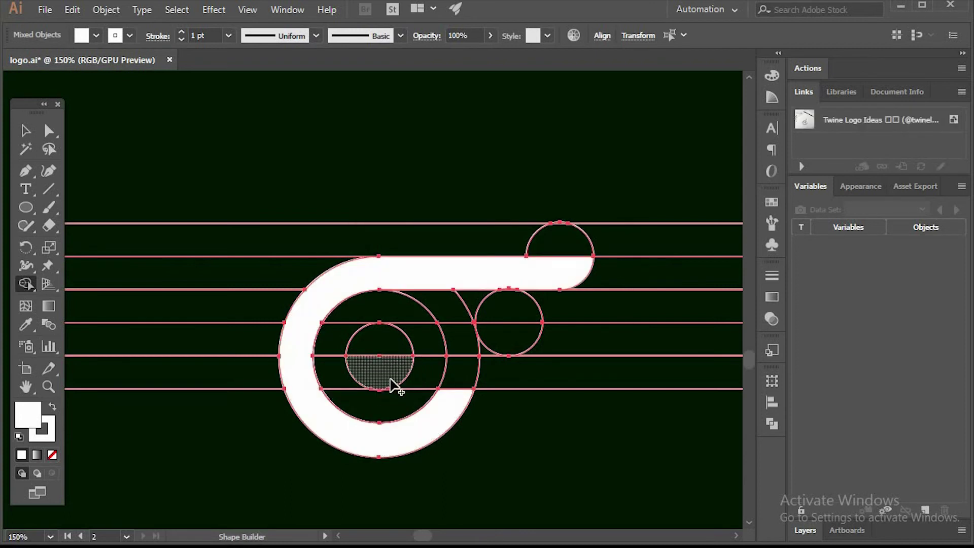
mouse_move(391, 386)
left_mouse_down()
mouse_move(387, 355)
mouse_move(361, 357)
mouse_move(515, 339)
left_mouse_up()
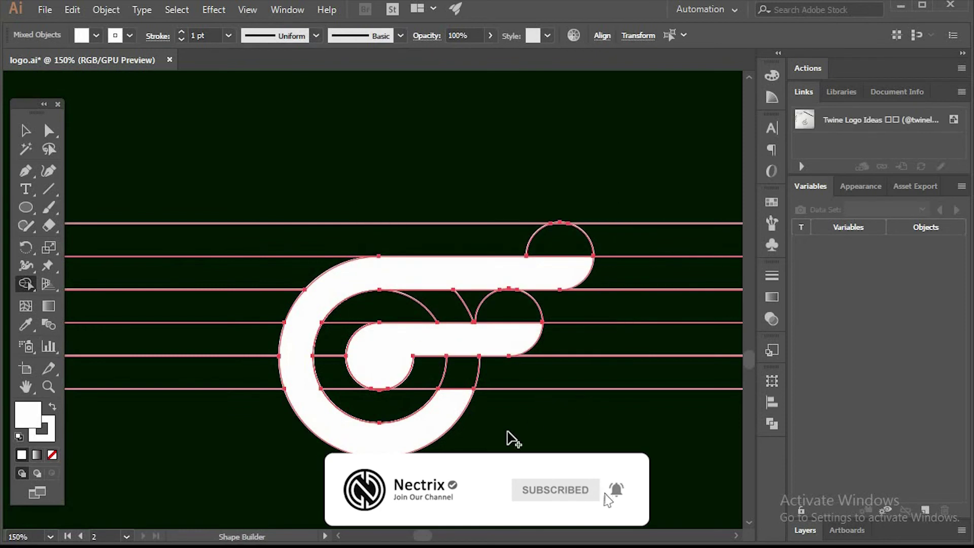
left_click(424, 438)
Exclude the two white logo shapes from the selection and delete the remaining construction lines and arcs
key("v")
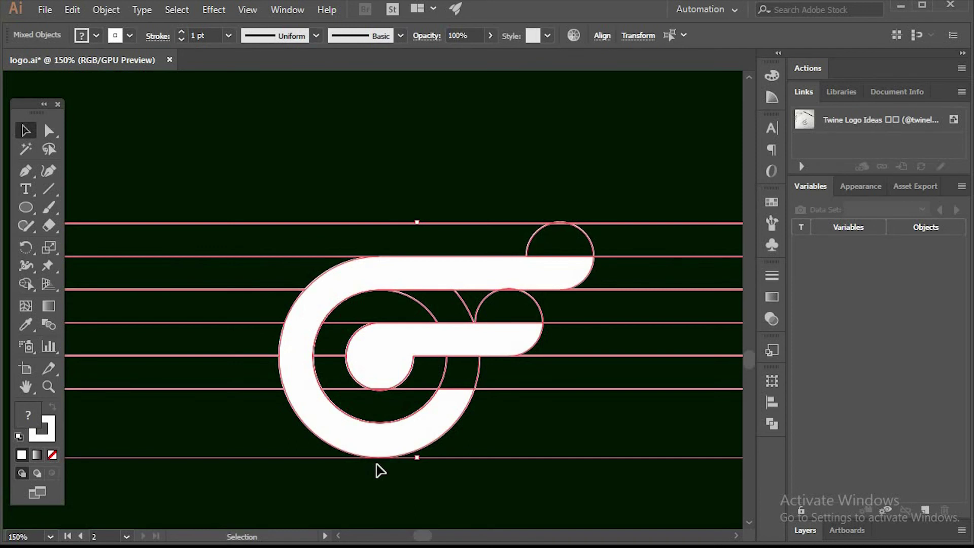
left_click(385, 432, "shift")
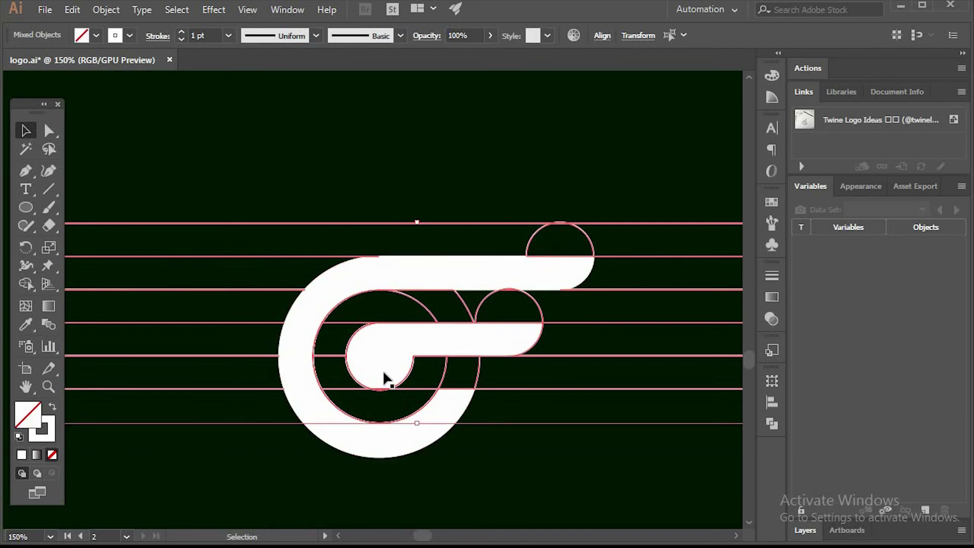
key("Delete")
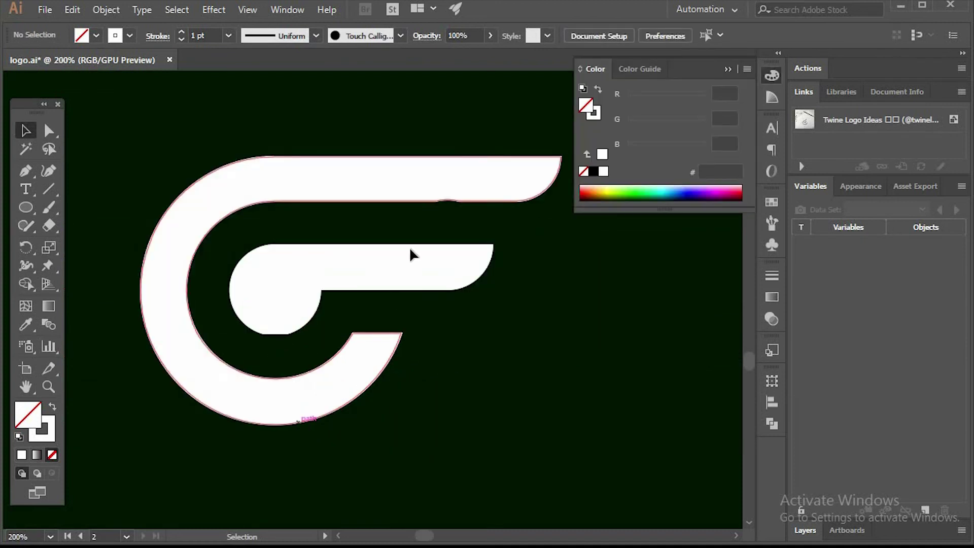
Examine the upper band's lower edge and the bottom of the inner circle up close for irregularities
scroll(410, 247, "up", 1)
scroll(428, 225, "up", 1)
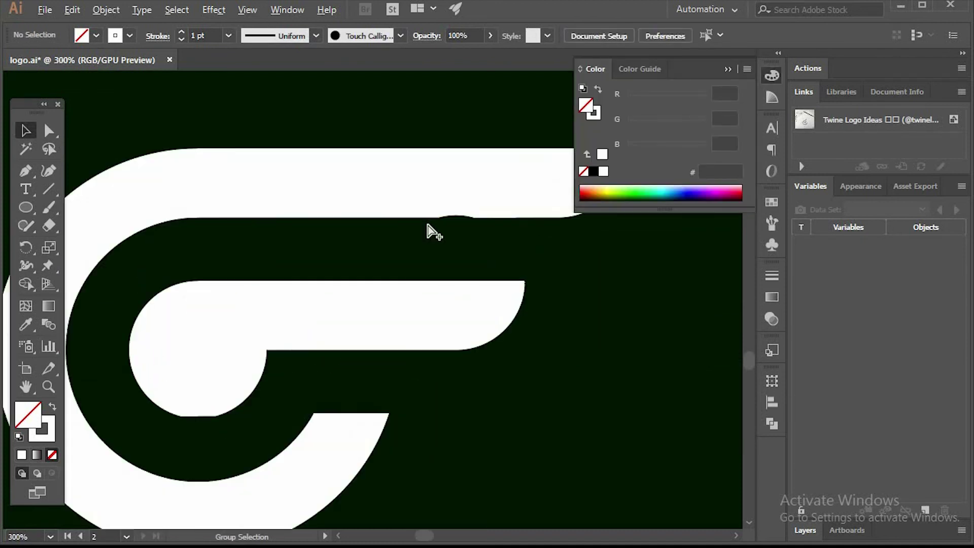
scroll(427, 233, "down", 2)
scroll(300, 213, "up", 4)
scroll(280, 264, "up", 2)
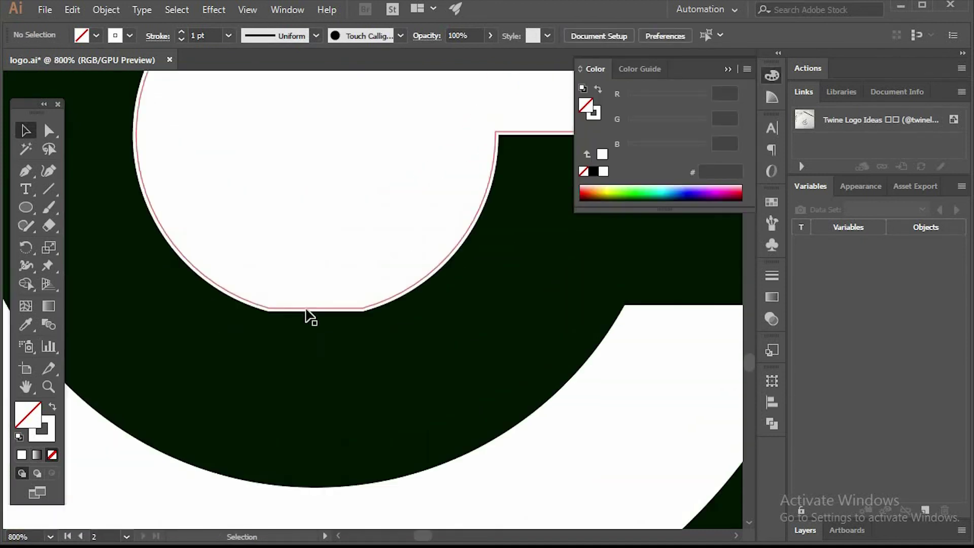
scroll(359, 289, "down", 4)
scroll(218, 257, "up", 4)
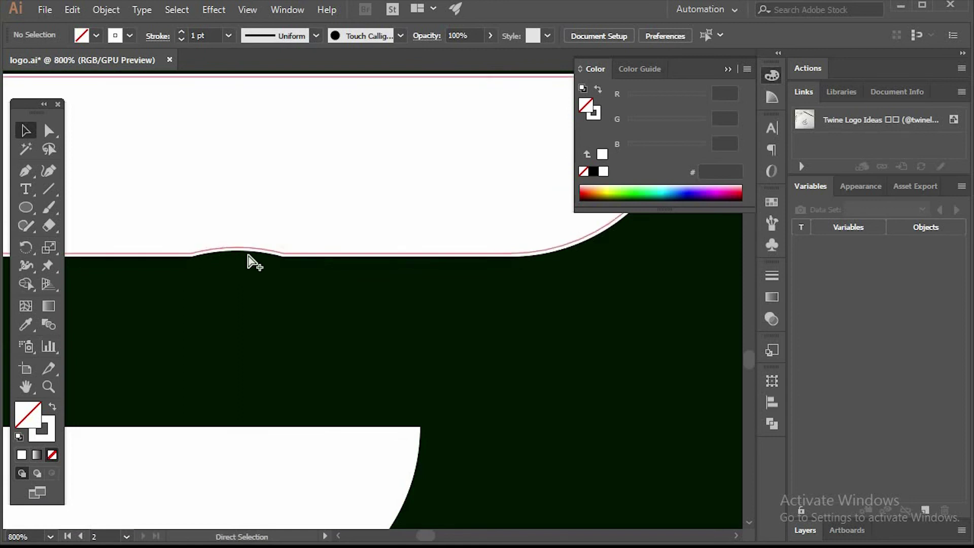
scroll(249, 262, "down", 5)
scroll(251, 266, "up", 3)
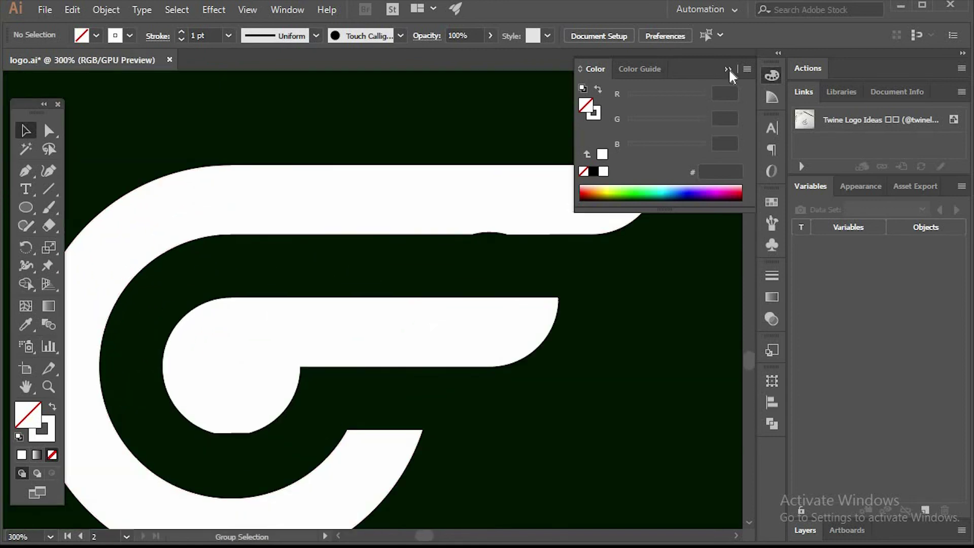
left_click(729, 69)
scroll(495, 300, "down", 2)
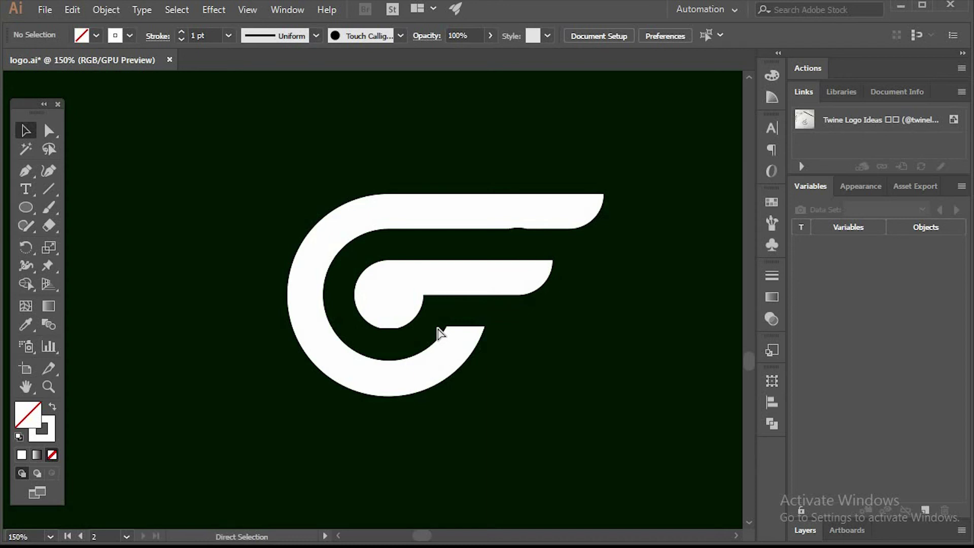
Undo the deletion of the construction lines and clear the selection
key("ctrl+z")
left_click(492, 442)
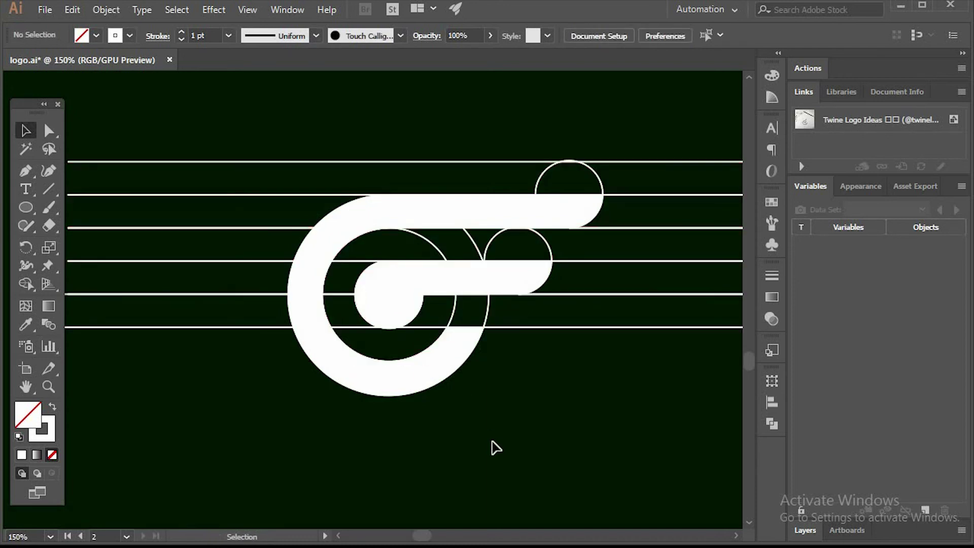
Select all the artwork and merge the sliver at the inner circle's bottom into the inner shape with Shape Builder
scroll(492, 442, "right", 1)
scroll(318, 461, "up", 1)
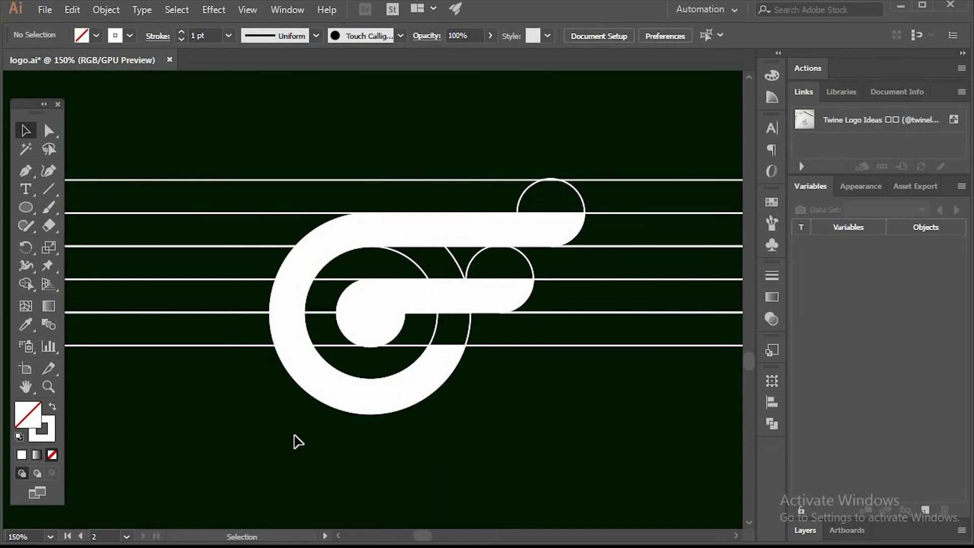
left_click_drag(210, 419, 620, 145)
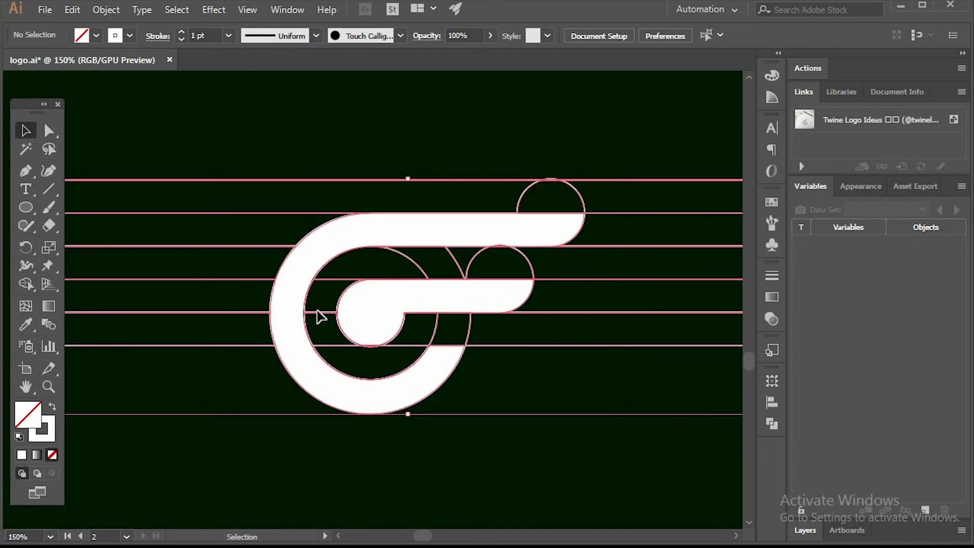
left_click(26, 284)
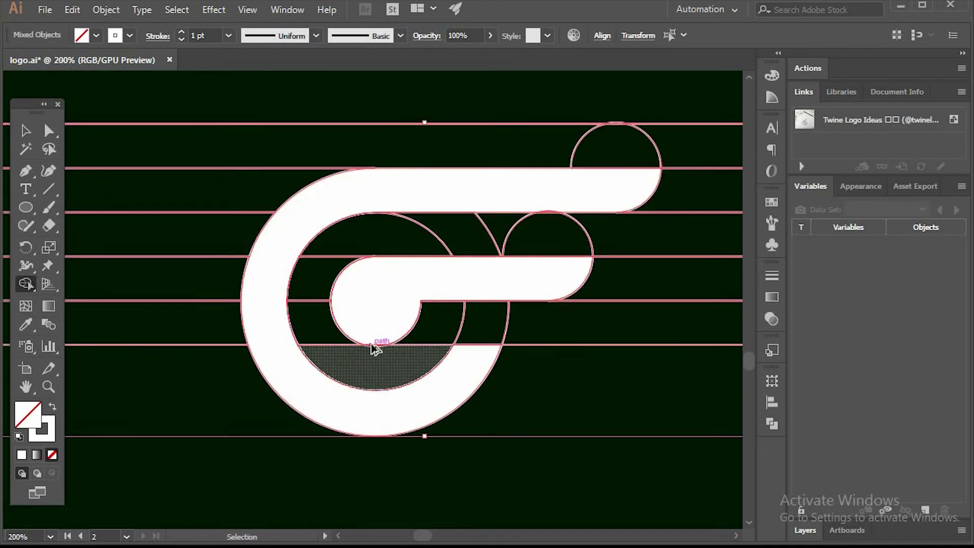
scroll(358, 353, "up", 7)
left_click_drag(400, 358, 400, 362)
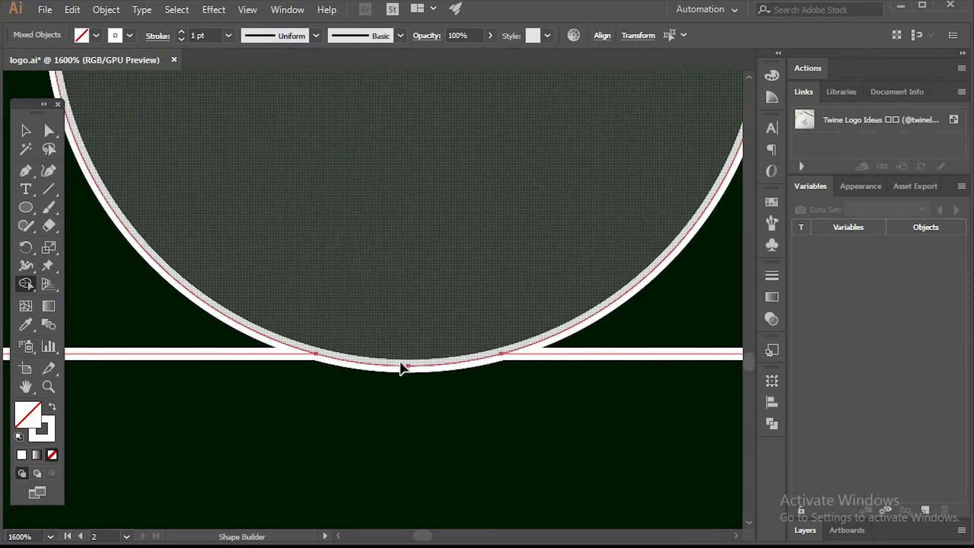
Merge the thin sliver above the lower side circle into the upper band with Shape Builder
scroll(401, 362, "down", 7)
left_click_drag(595, 280, 520, 224)
scroll(509, 189, "up", 7)
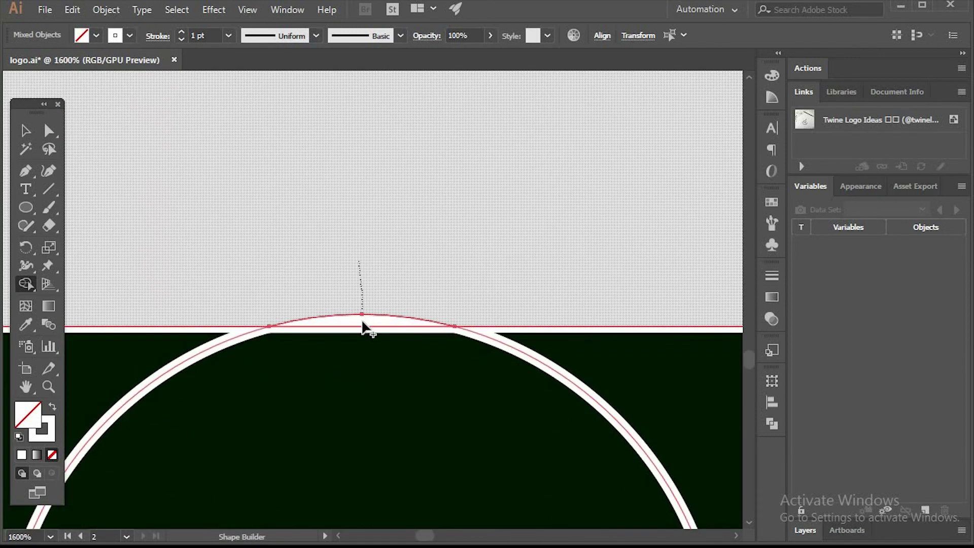
left_click_drag(363, 328, 361, 325)
scroll(363, 322, "down", 7)
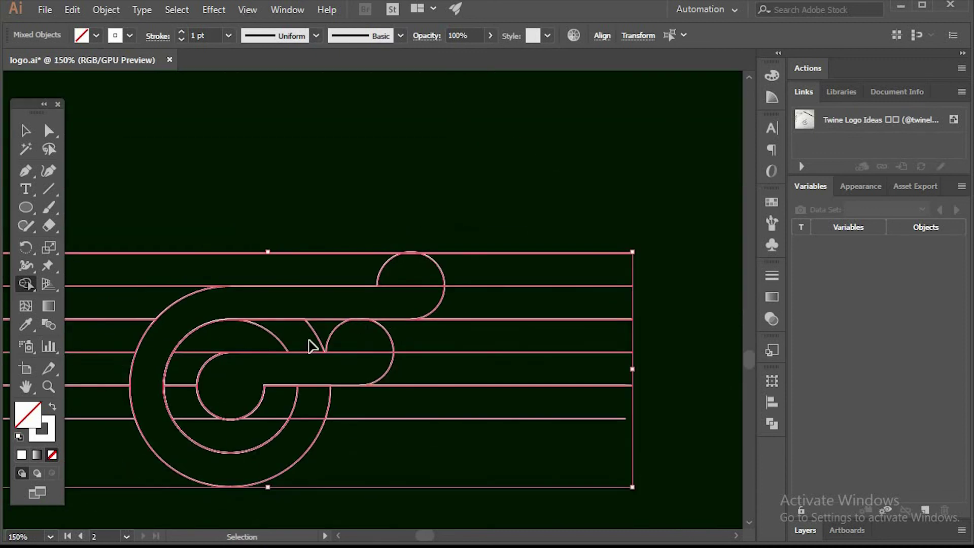
Swap fill and stroke, and fill the inner shape and the outer band white with Shape Builder
scroll(309, 340, "left", 2)
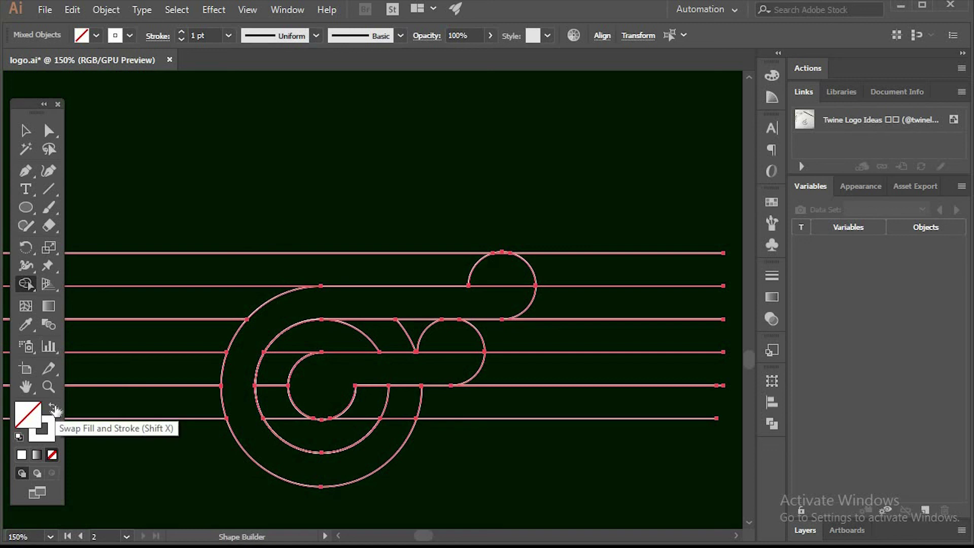
left_click(54, 407)
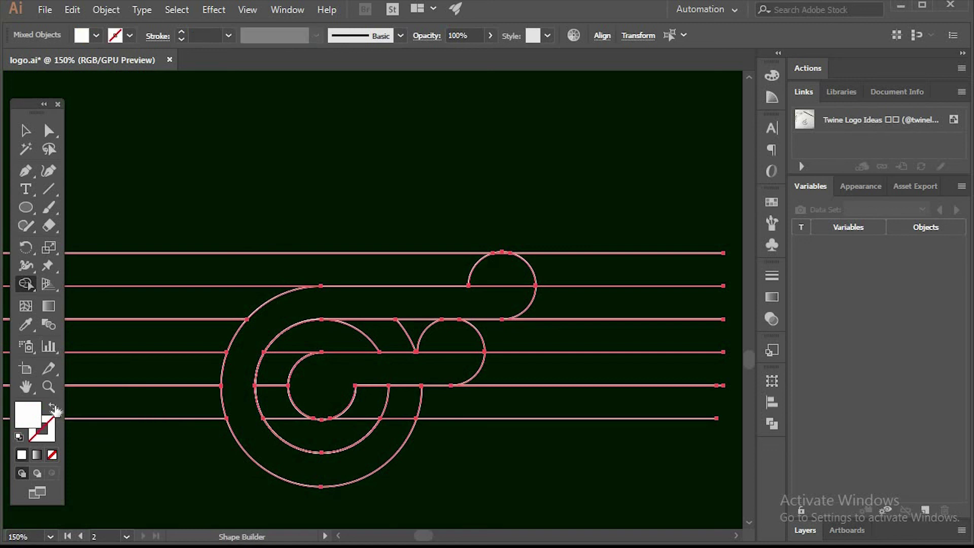
left_click(339, 387)
left_click(253, 432)
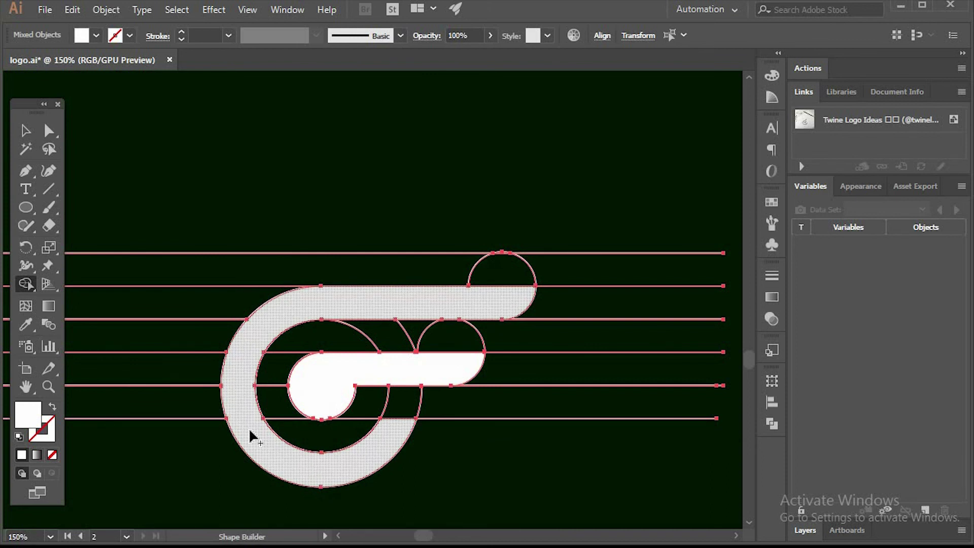
Deselect the two white logo shapes and delete all the leftover construction lines and arcs
key("v")
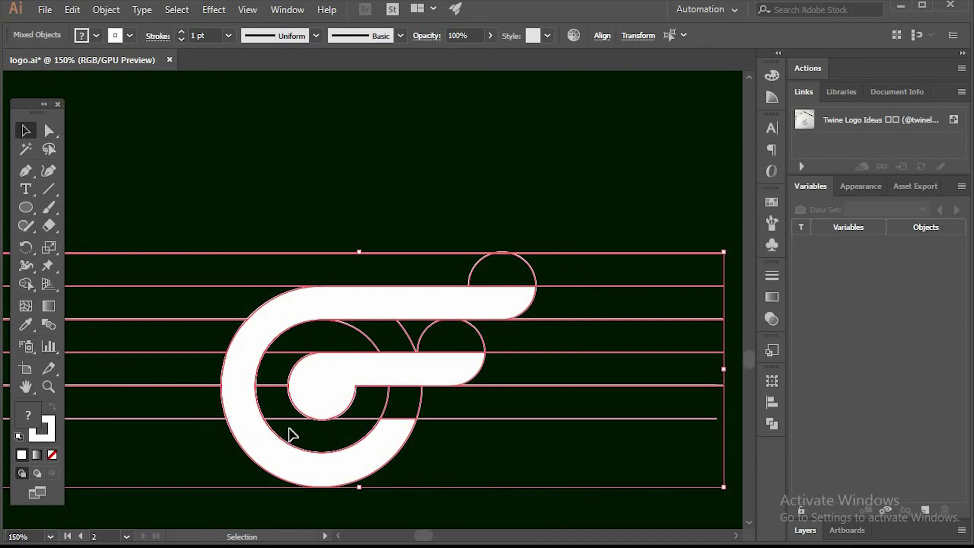
left_click(253, 428, "shift")
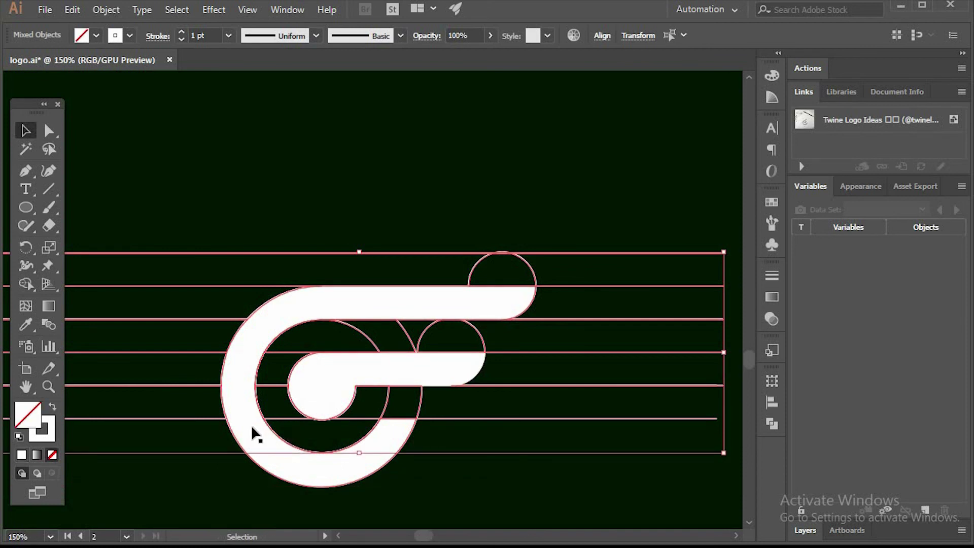
key("Delete")
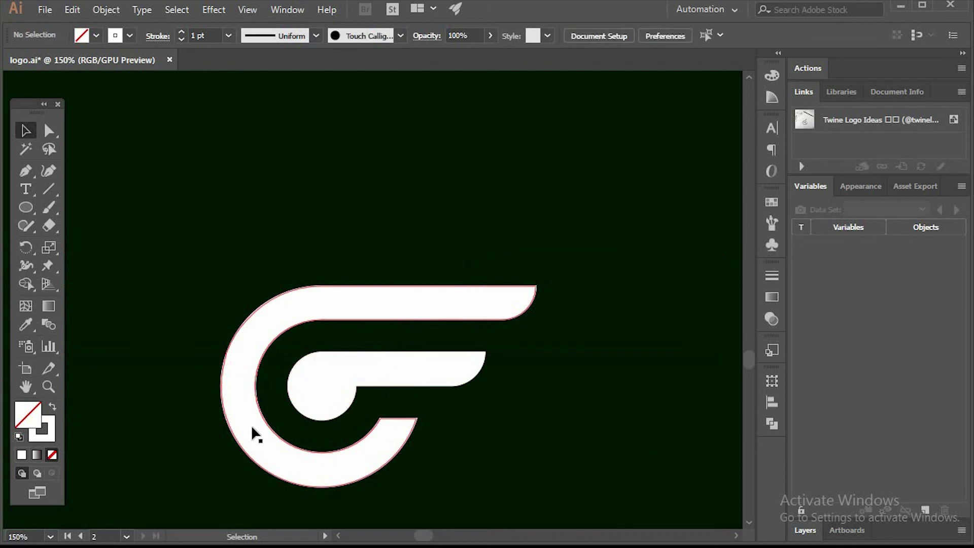
scroll(675, 467, "down", 2)
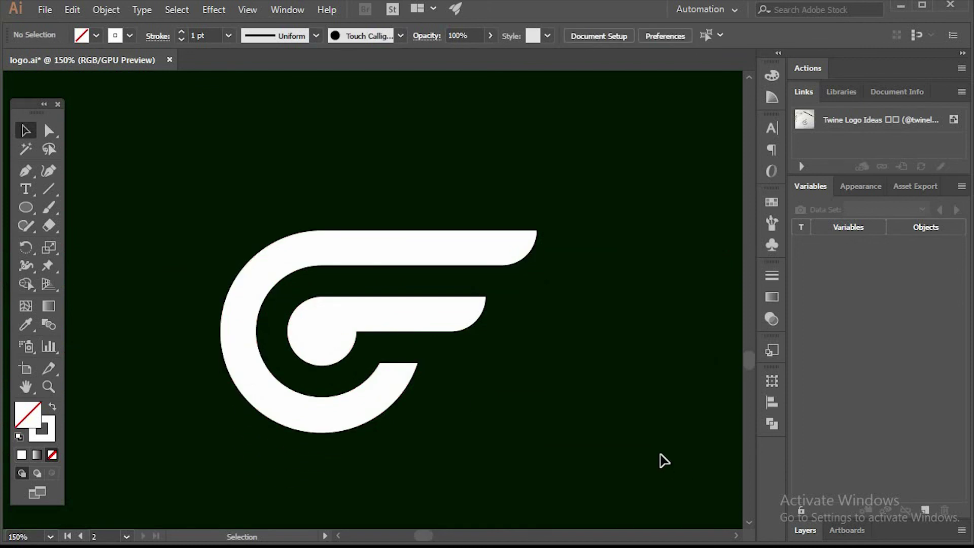